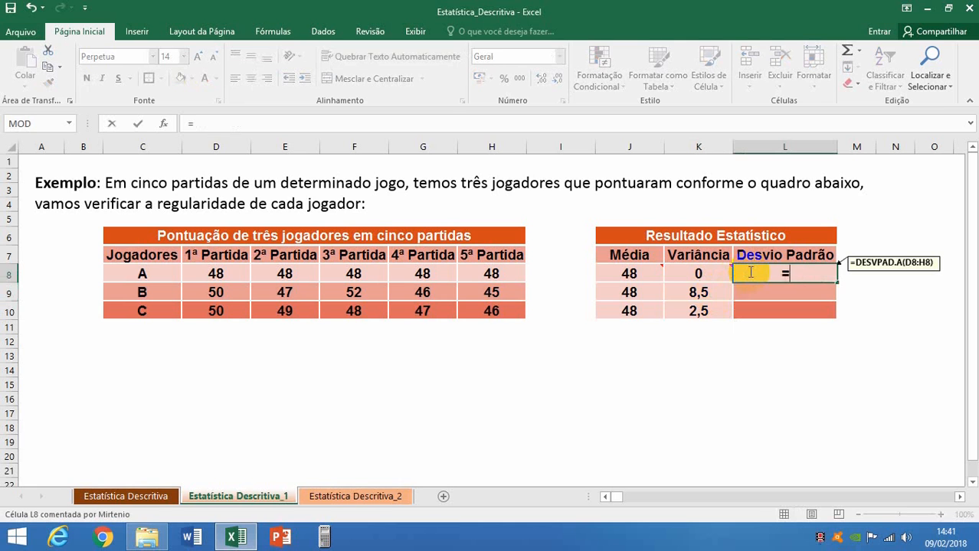
Calculate player A's Desvio Padrão in L8 with =DESVPAD.A(D8:H8) and fill the formula down to L10.
{"action": "type", "text": "P"}
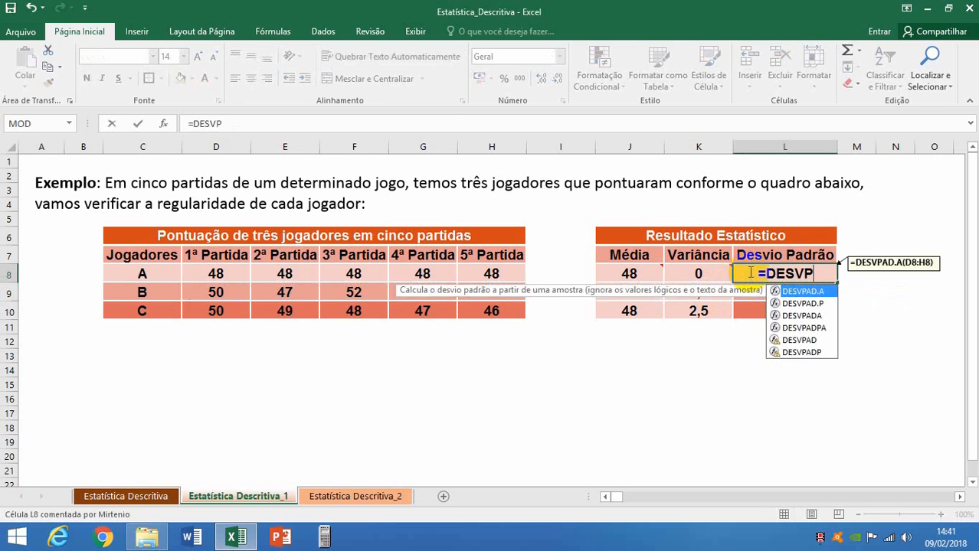
{"action": "double_click", "coordinate": [804, 292]}
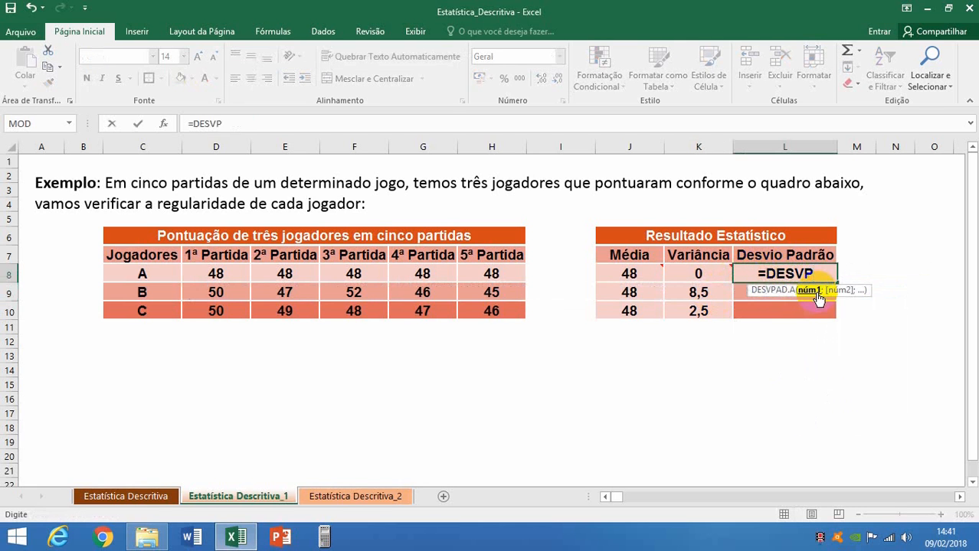
{"action": "left_click_drag", "start_coordinate": [232, 278], "coordinate": [464, 280]}
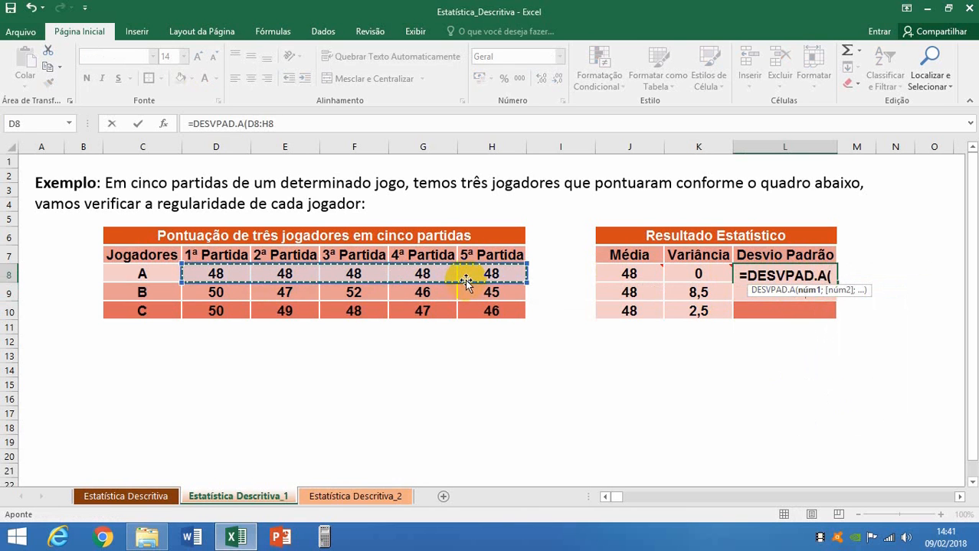
{"action": "key", "text": "Return"}
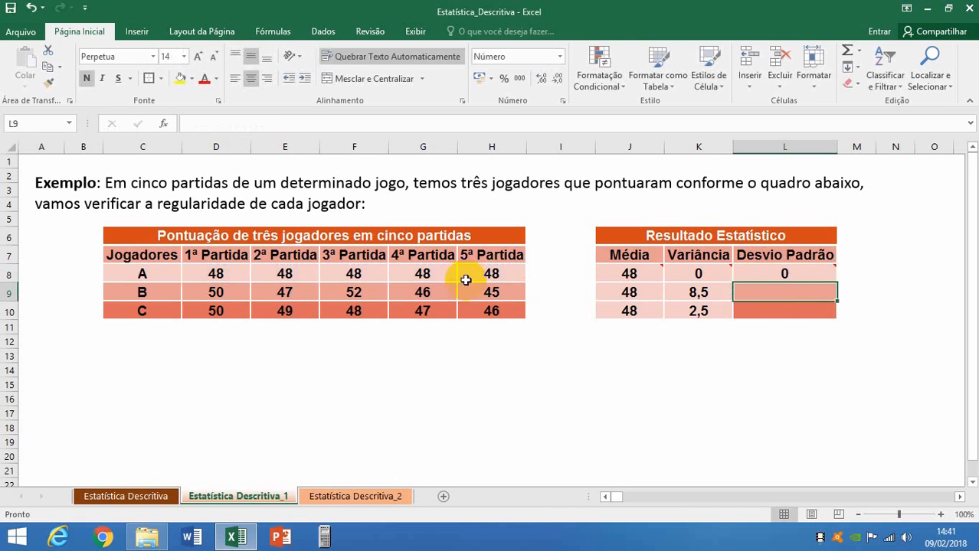
{"action": "left_click", "coordinate": [793, 272]}
{"action": "left_click_drag", "start_coordinate": [838, 284], "coordinate": [836, 316]}
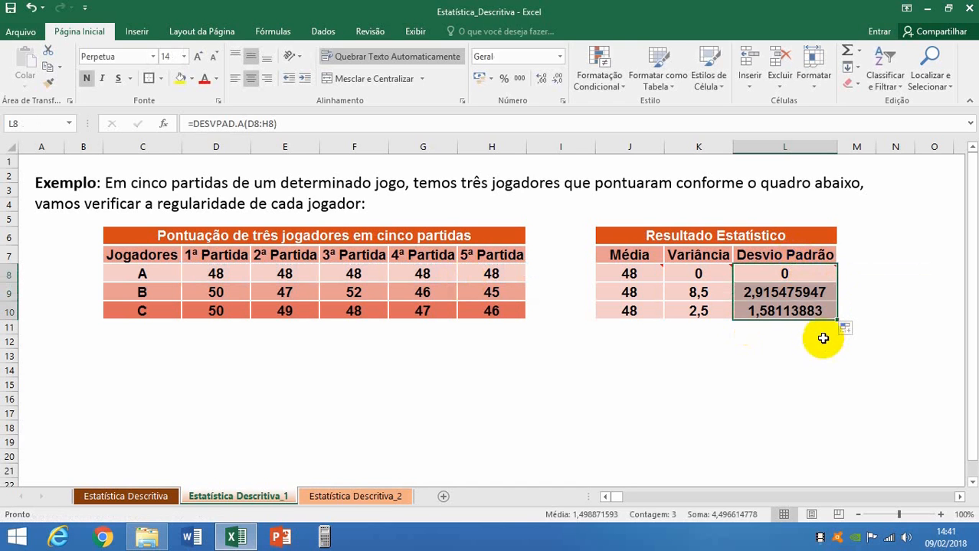
Reduce the standard deviations of players B and C in L9:L10 to two decimal places.
{"action": "left_click", "coordinate": [799, 293]}
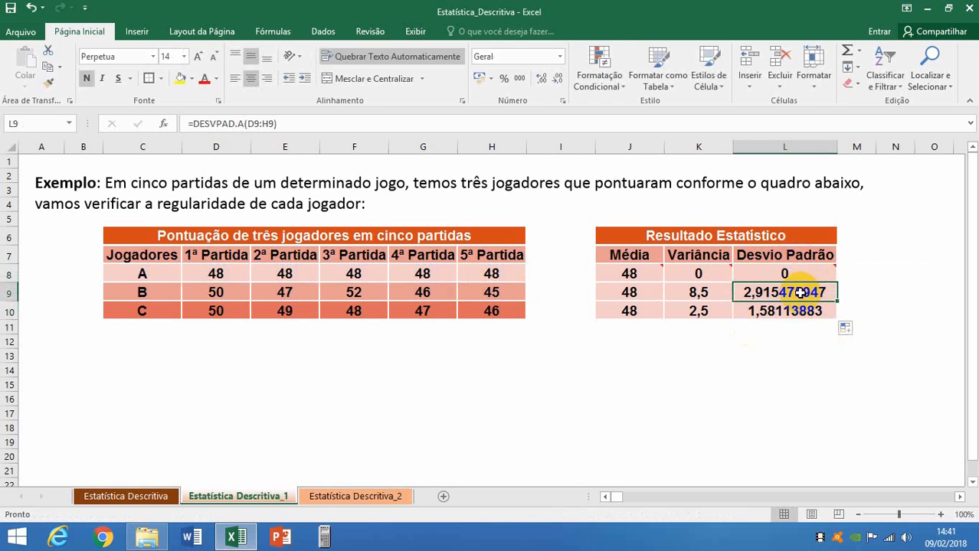
{"action": "left_click_drag", "start_coordinate": [799, 292], "coordinate": [796, 310]}
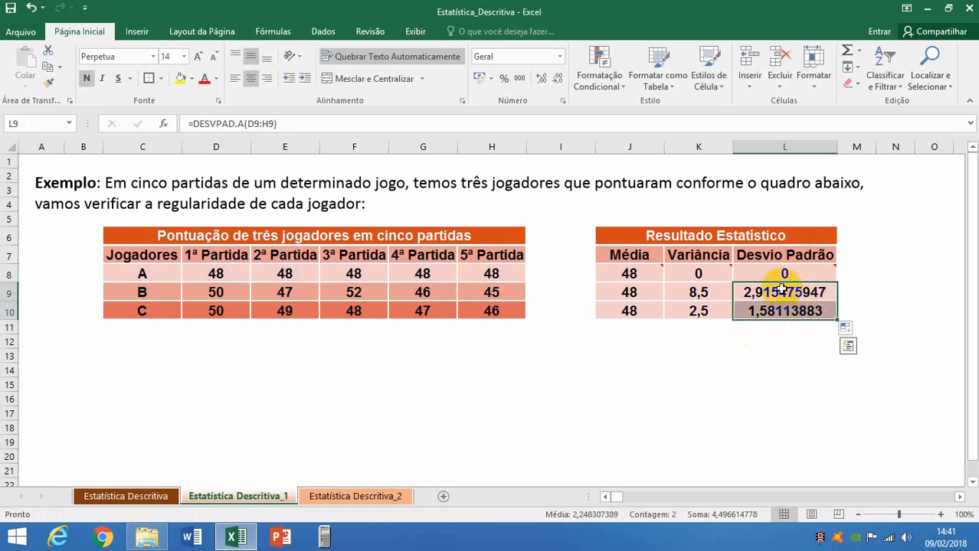
{"action": "left_click", "coordinate": [557, 80]}
{"action": "left_click", "coordinate": [557, 80]}
{"action": "left_click", "coordinate": [557, 80]}
{"action": "left_click", "coordinate": [558, 80]}
{"action": "left_click", "coordinate": [558, 80]}
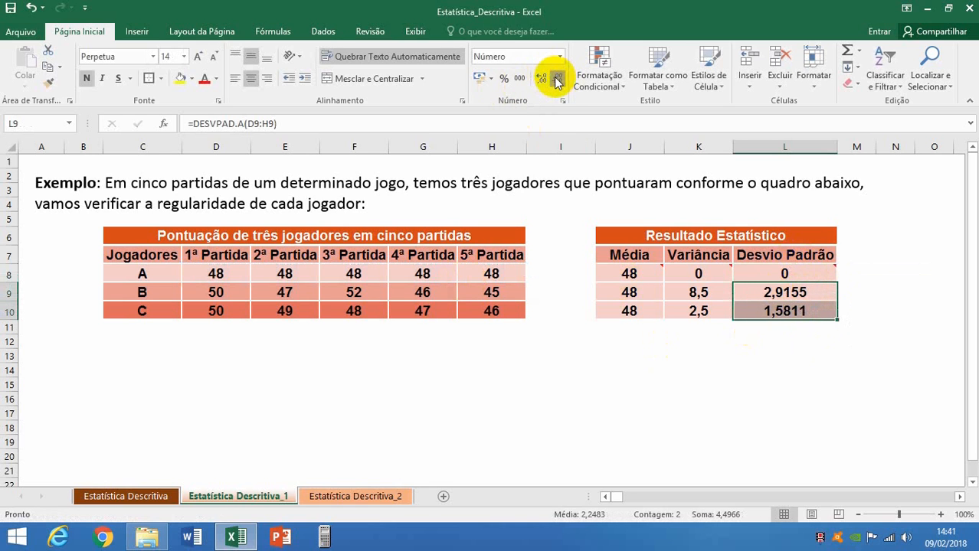
{"action": "left_click", "coordinate": [557, 80]}
{"action": "left_click", "coordinate": [557, 79]}
{"action": "left_click", "coordinate": [775, 342]}
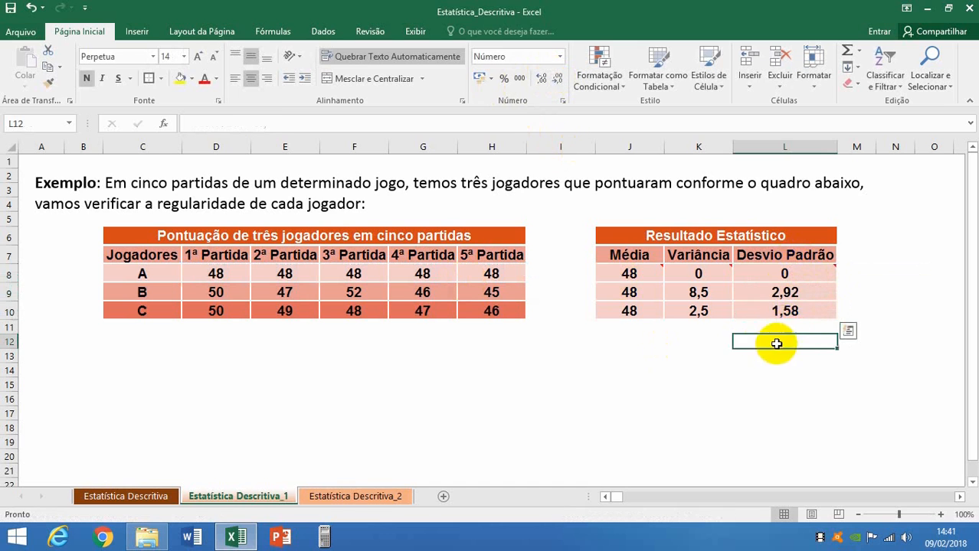
{"action": "left_click", "coordinate": [793, 291]}
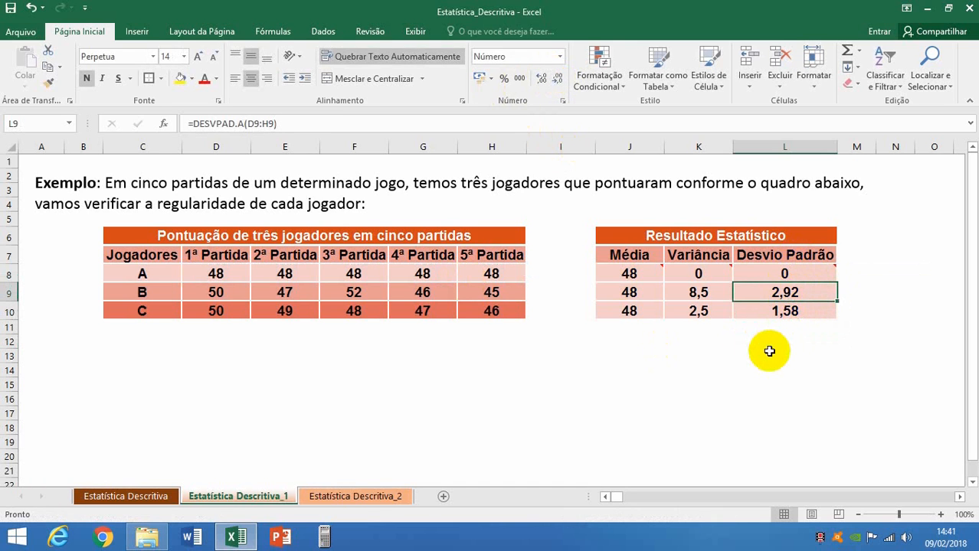
{"action": "left_click", "coordinate": [785, 312]}
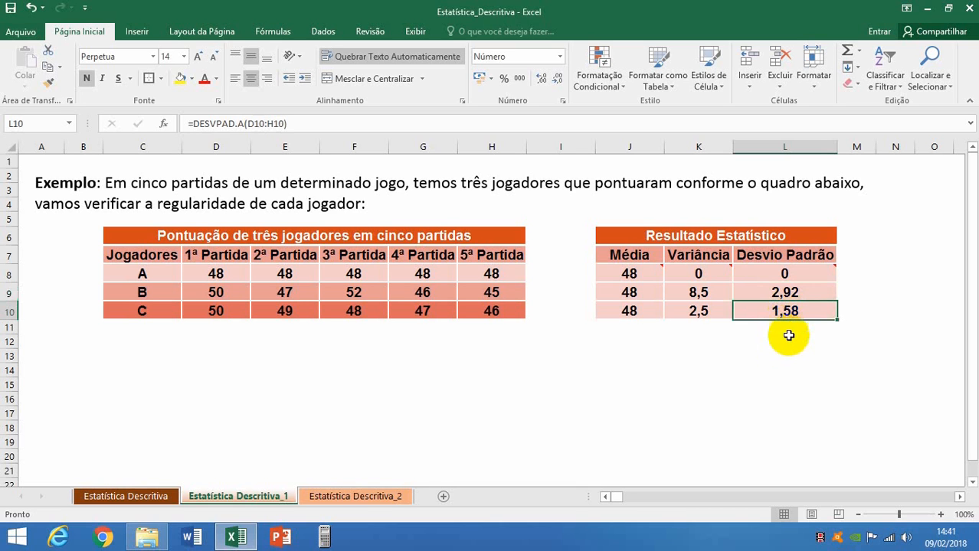
{"action": "left_click", "coordinate": [784, 273]}
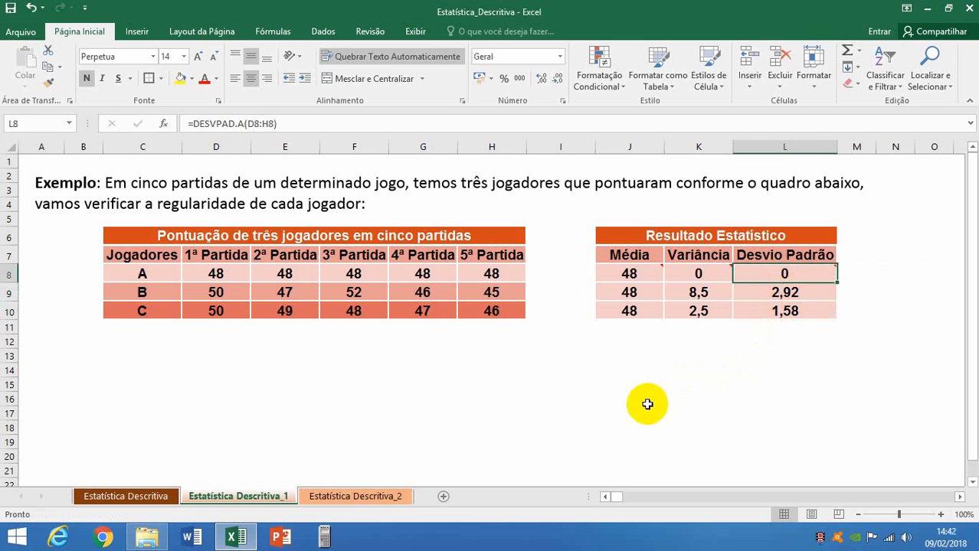
On the Estatística Descritiva_2 sheet, count the Dados Brutos values in N3 with =CONT.NÚM(B3:K7).
{"action": "left_click", "coordinate": [354, 496]}
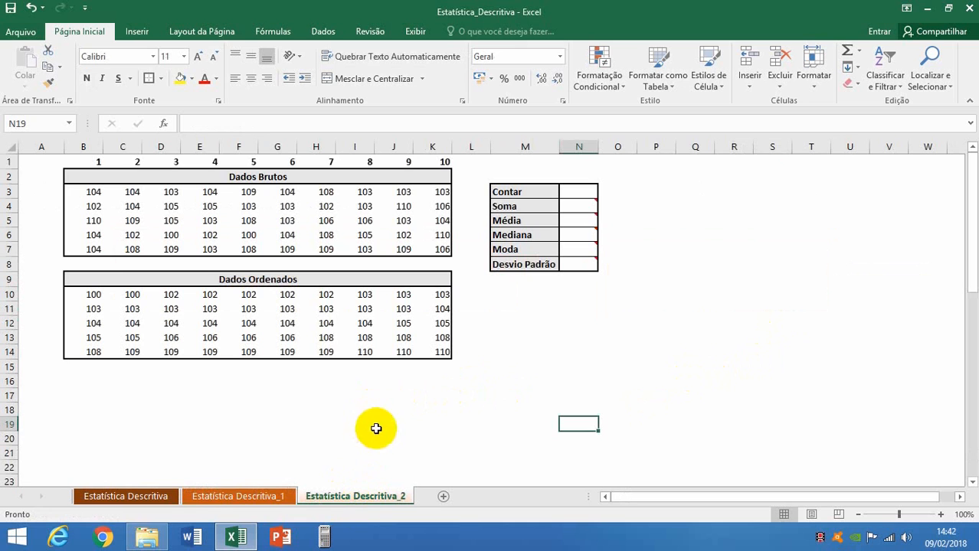
{"action": "left_click", "coordinate": [254, 176]}
{"action": "left_click", "coordinate": [252, 279]}
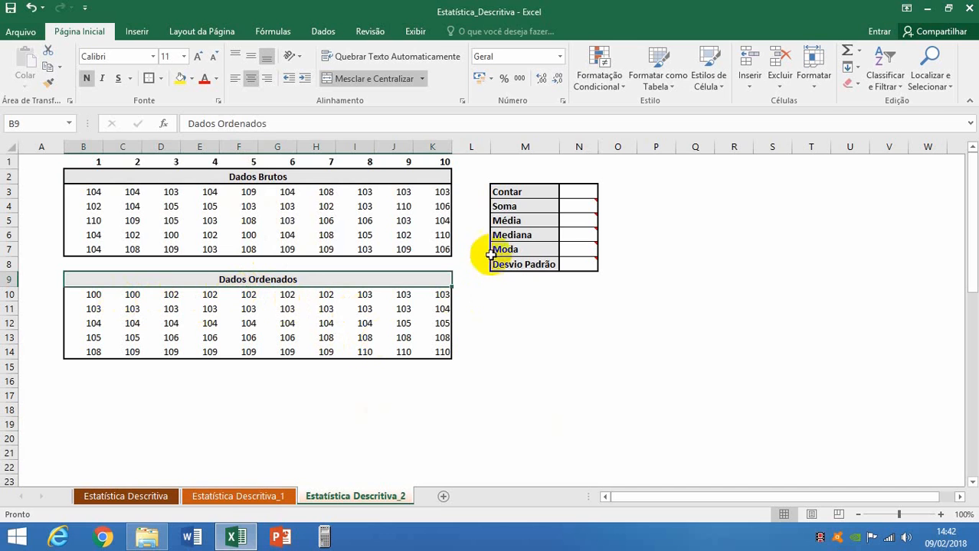
{"action": "left_click", "coordinate": [575, 195]}
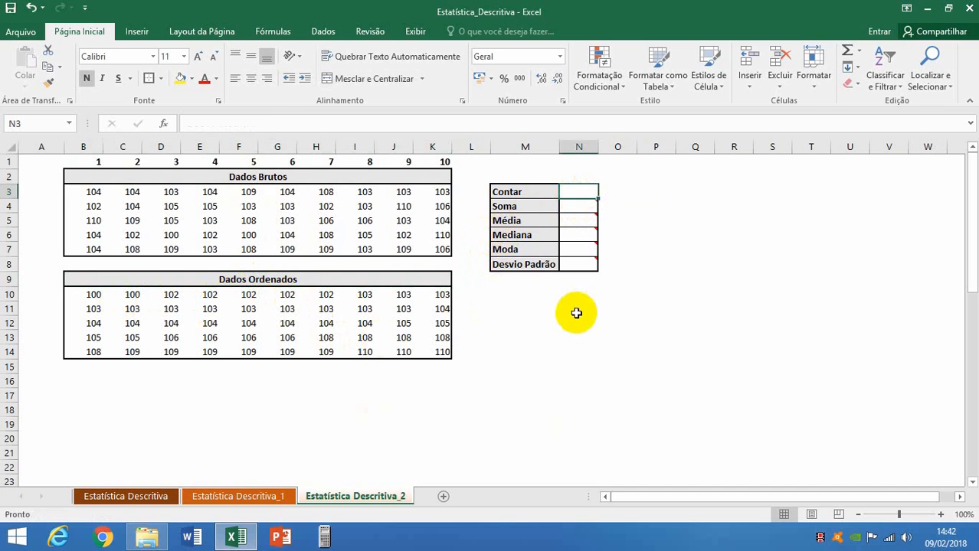
{"action": "type", "text": "=C"}
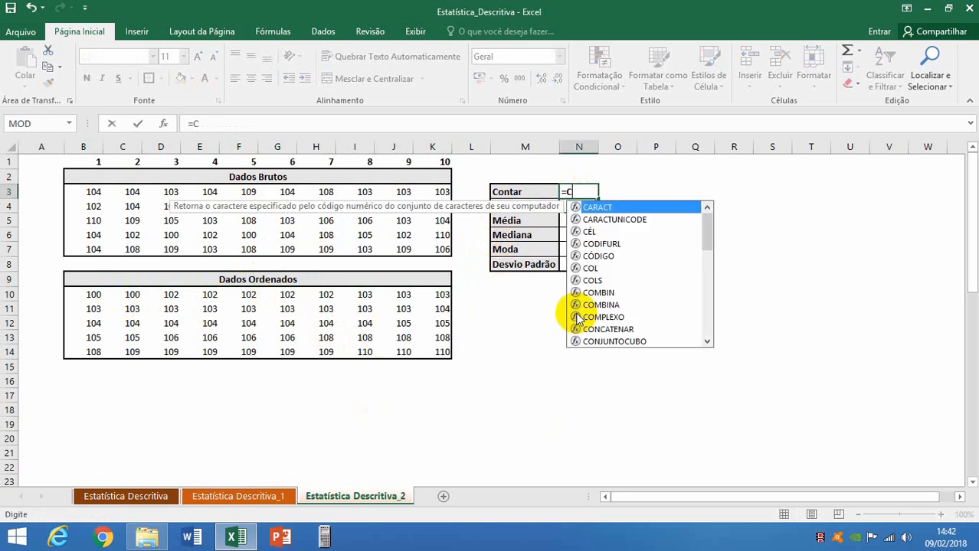
{"action": "type", "text": "ONT"}
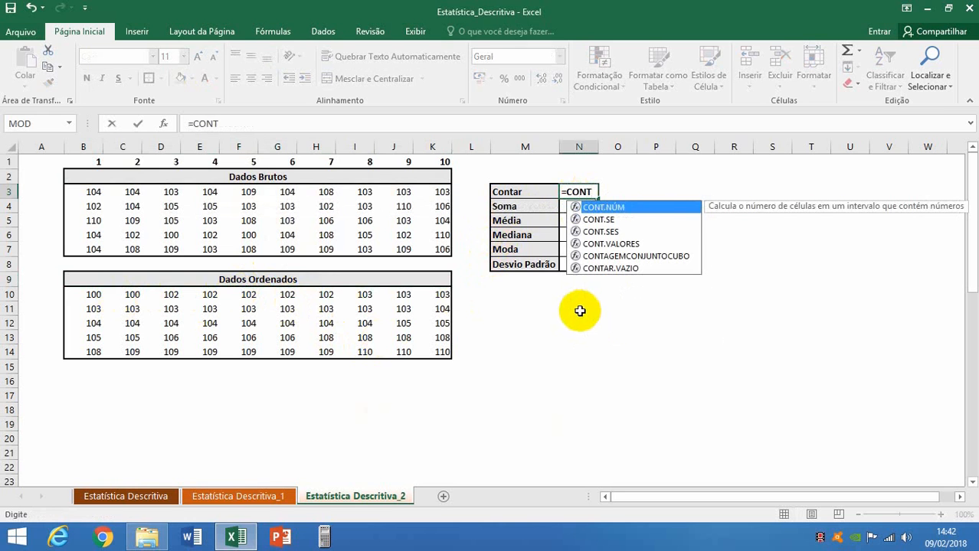
{"action": "double_click", "coordinate": [605, 207]}
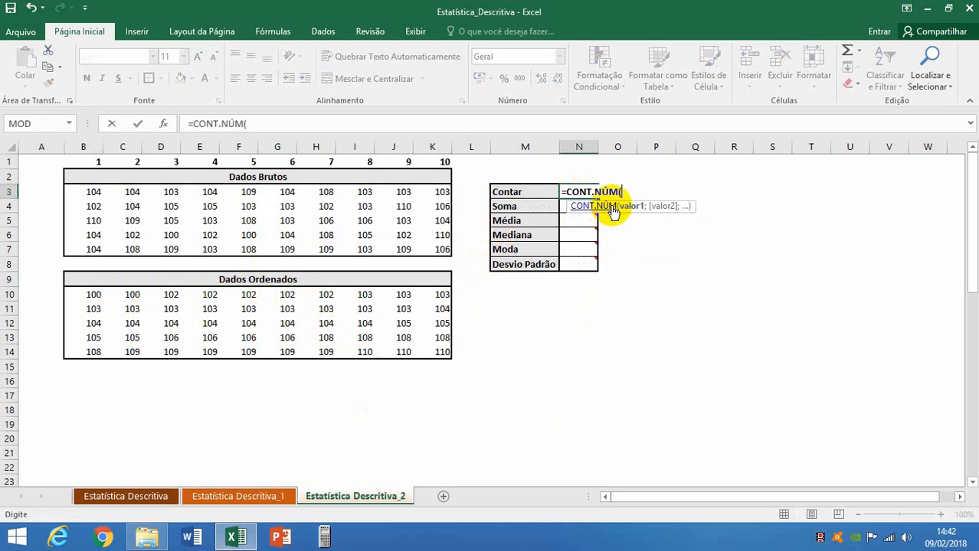
{"action": "left_click_drag", "start_coordinate": [88, 192], "coordinate": [436, 243]}
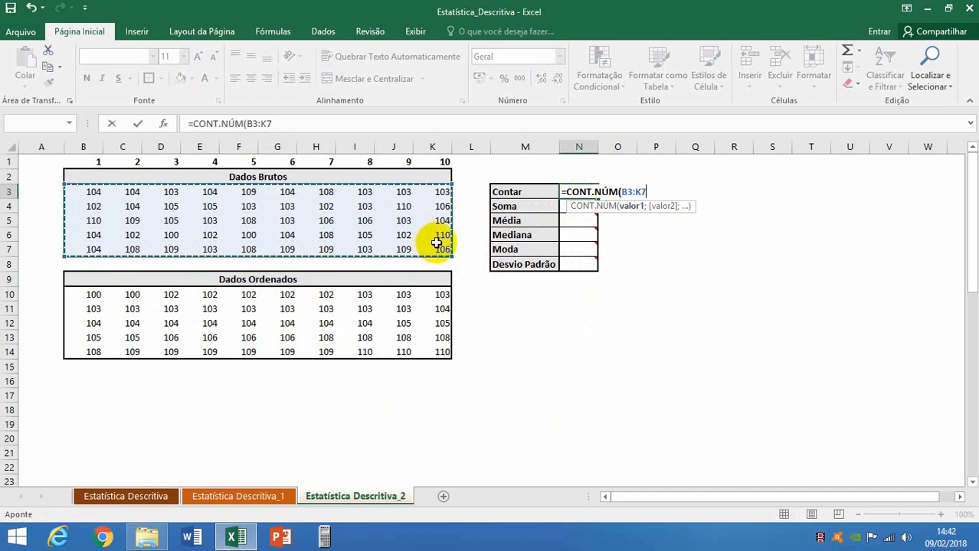
{"action": "type", "text": ")"}
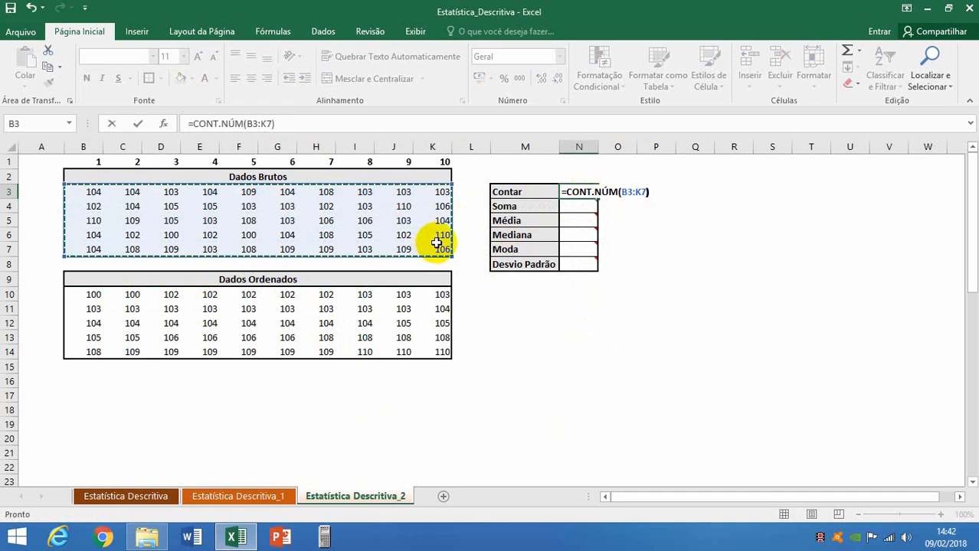
{"action": "key", "text": "Return"}
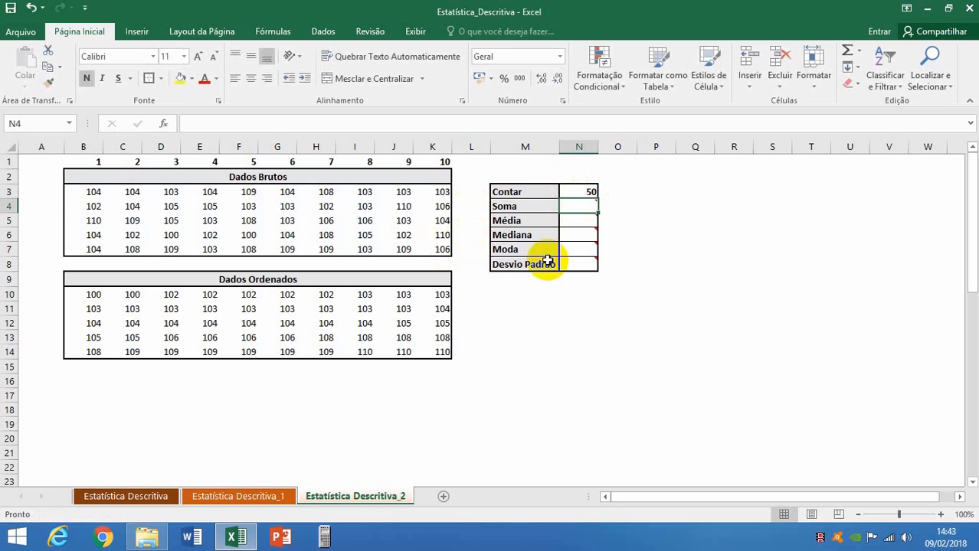
Total the Dados Brutos values in the Soma cell N4 with =SOMA(B3:K7).
{"action": "type", "text": "=S"}
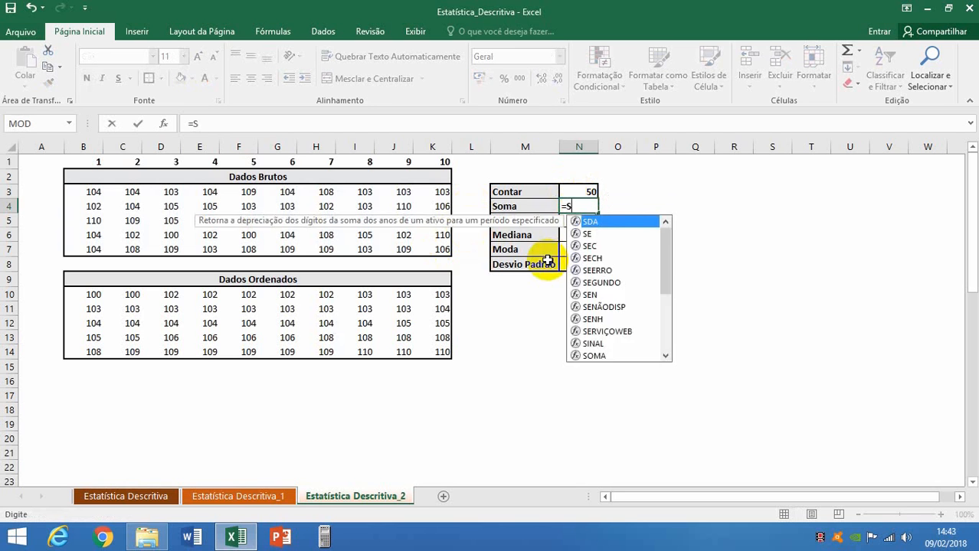
{"action": "type", "text": "OMA("}
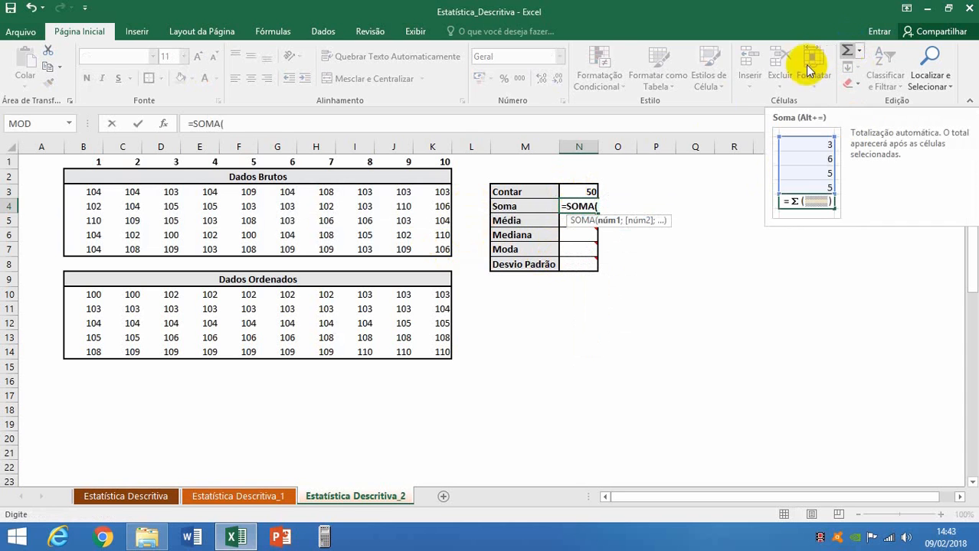
{"action": "left_click_drag", "start_coordinate": [93, 190], "coordinate": [433, 243]}
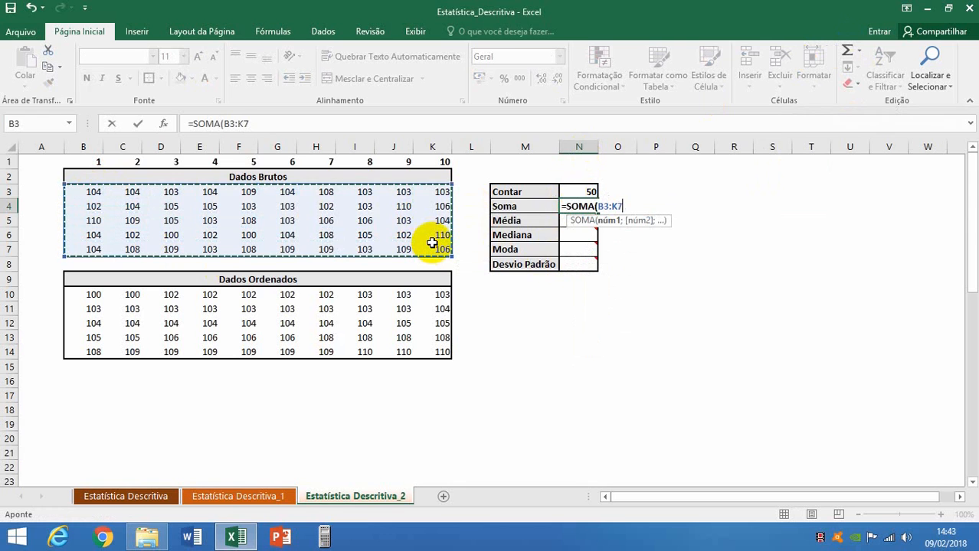
{"action": "type", "text": ")"}
{"action": "key", "text": "Return"}
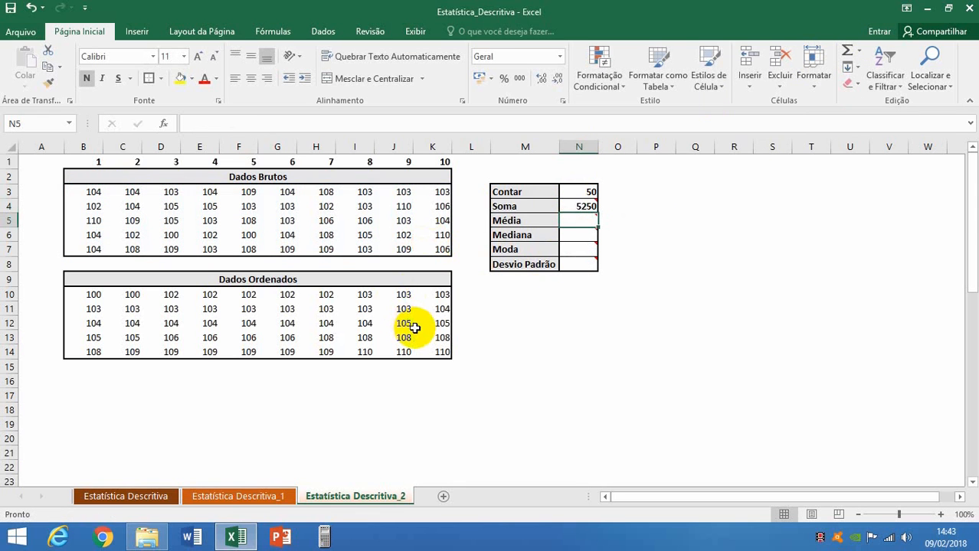
Calculate the average of the Dados Brutos values in the Média cell N5 with =MÉDIA(B3:K7).
{"action": "type", "text": "=M"}
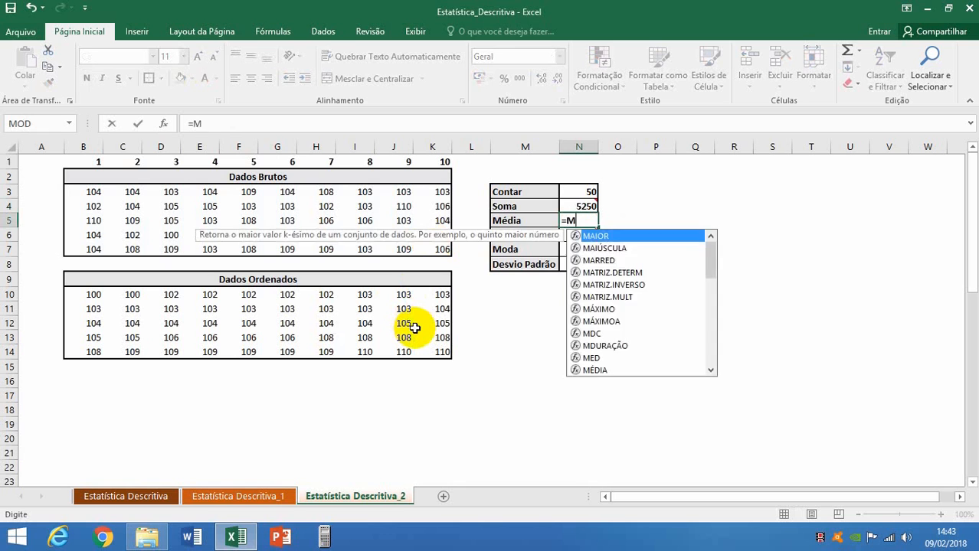
{"action": "type", "text": "ÉDIA("}
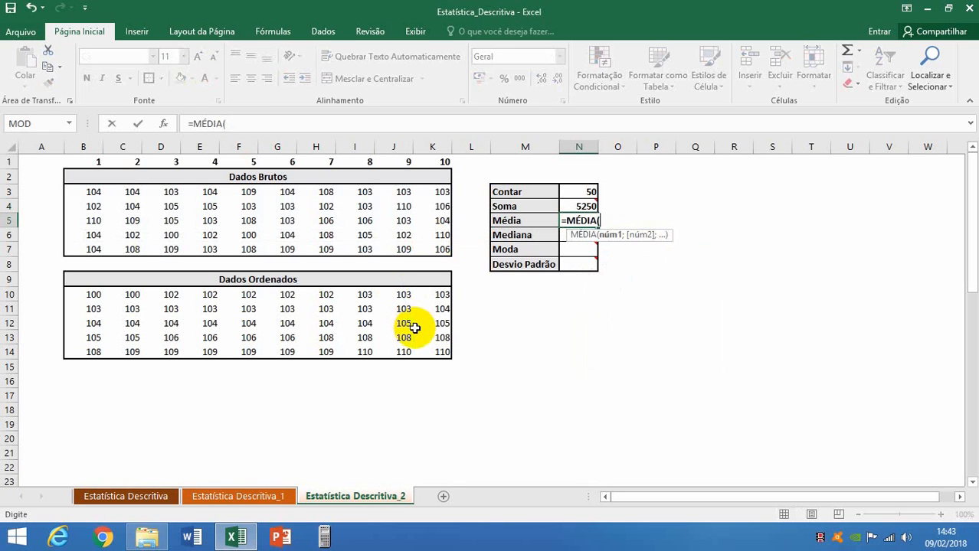
{"action": "left_click", "coordinate": [94, 192]}
{"action": "left_click_drag", "start_coordinate": [139, 204], "coordinate": [437, 255]}
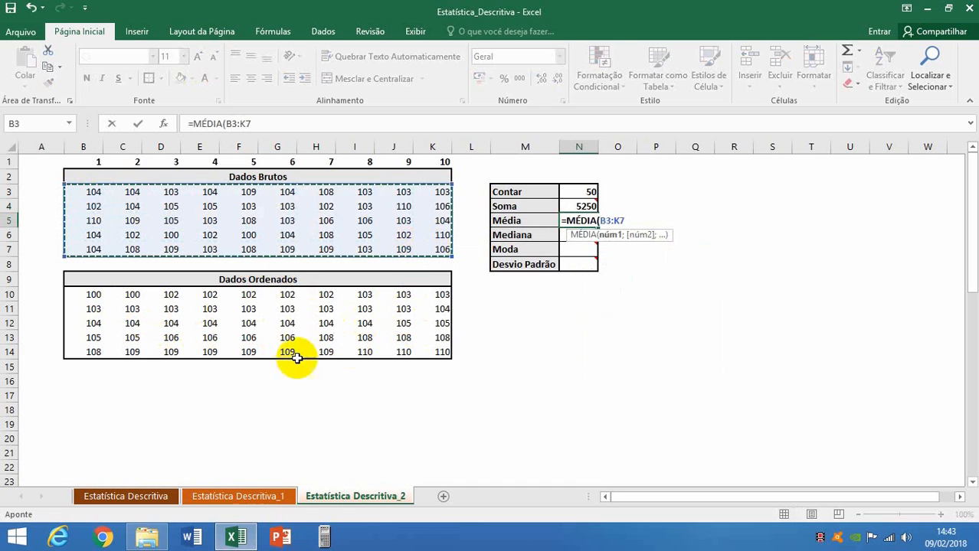
{"action": "type", "text": ")"}
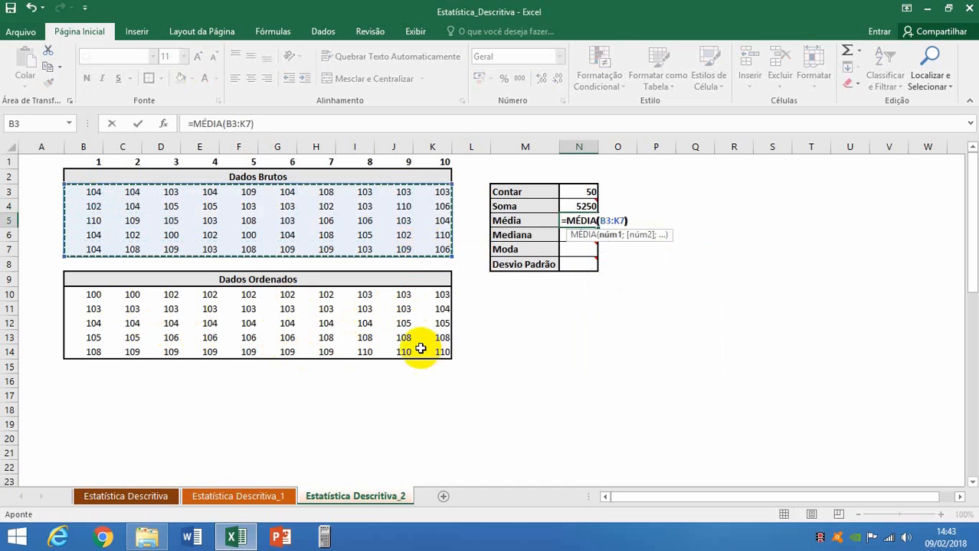
{"action": "key", "text": "Return"}
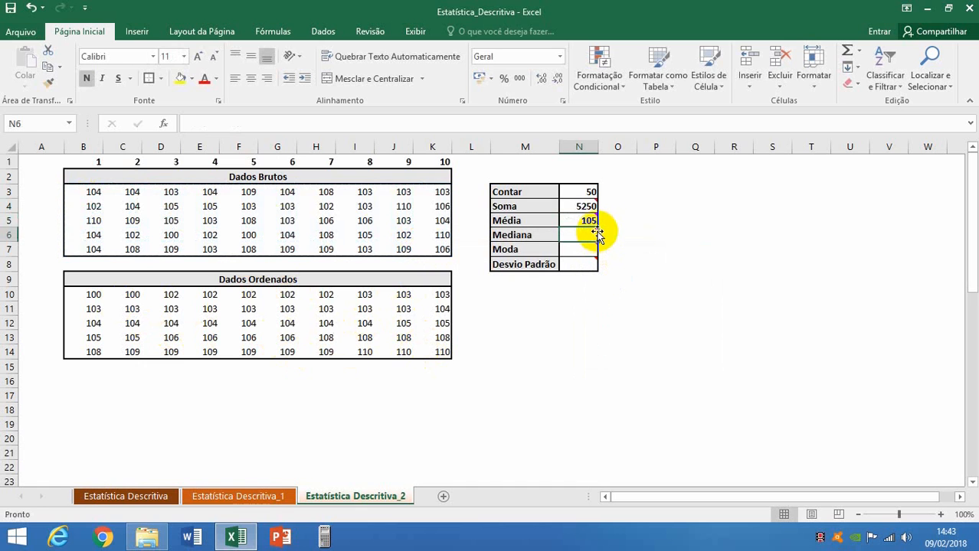
Calculate the median of the Dados Brutos values in the Mediana cell N6 with =MED(B3:K7).
{"action": "mouse_move", "coordinate": [597, 235]}
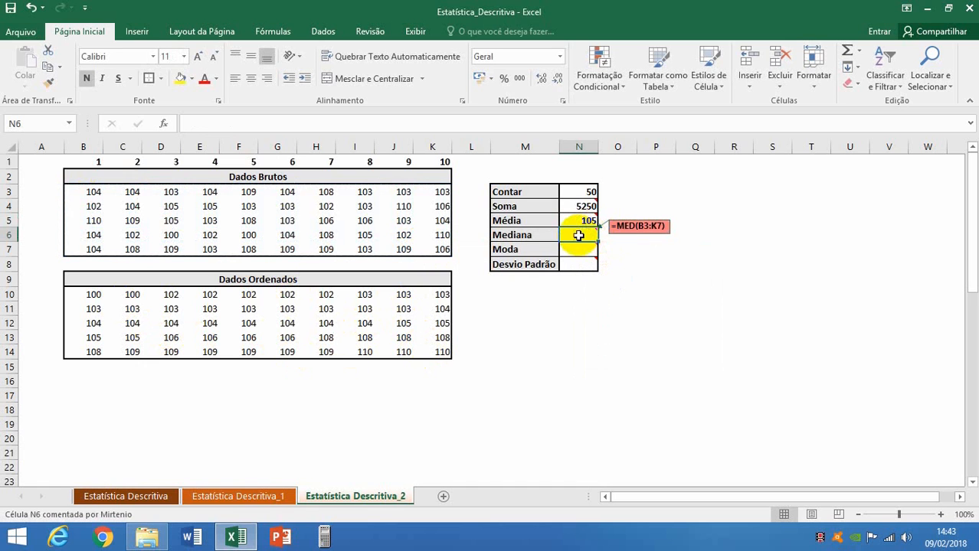
{"action": "type", "text": "="}
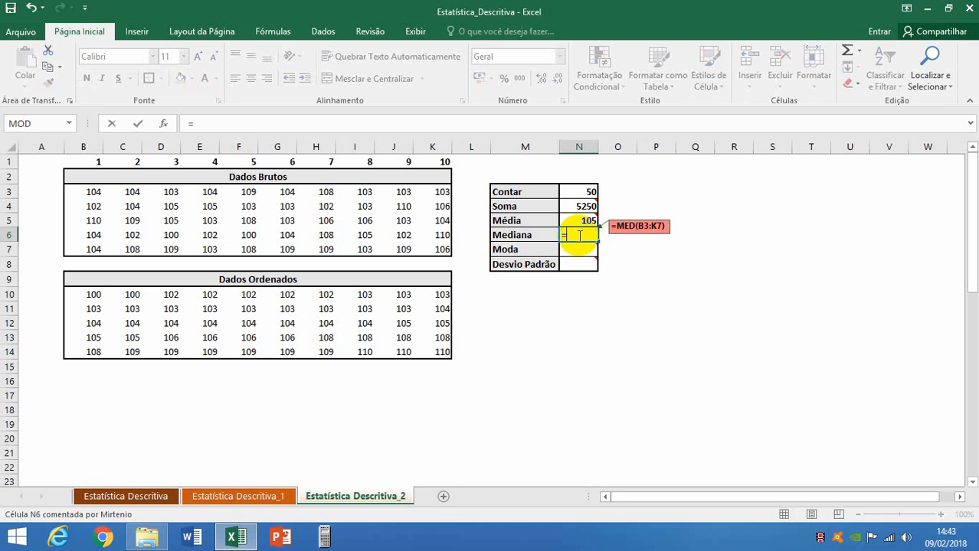
{"action": "type", "text": "MED("}
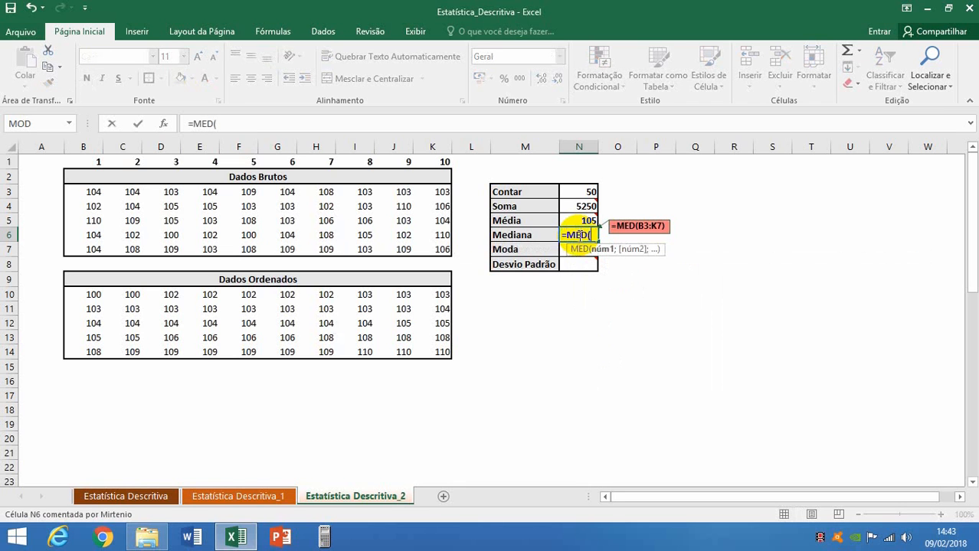
{"action": "left_click_drag", "start_coordinate": [99, 193], "coordinate": [431, 252]}
{"action": "type", "text": ")"}
{"action": "key", "text": "Return"}
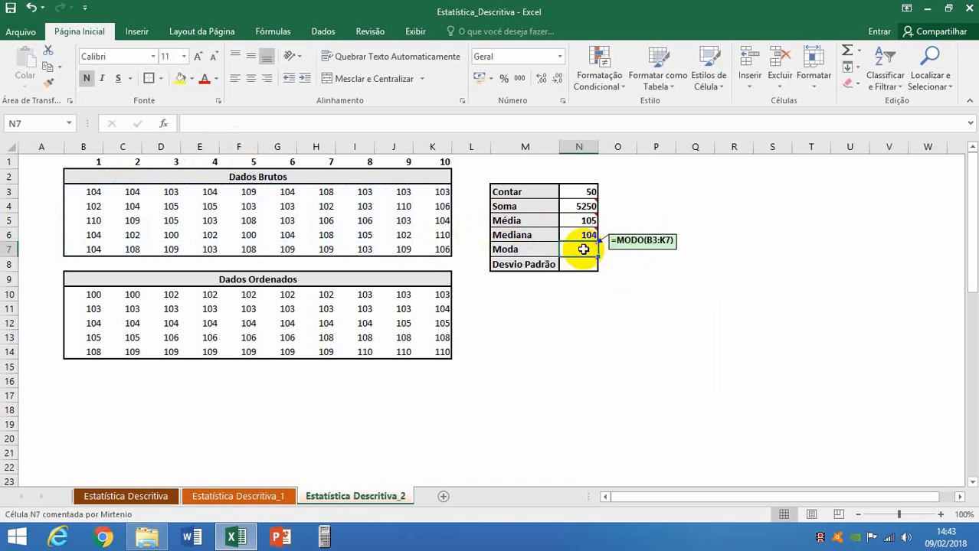
Calculate the mode of the Dados Brutos values in the Moda cell N7 with =MODO(B3:K7).
{"action": "type", "text": "=MODO"}
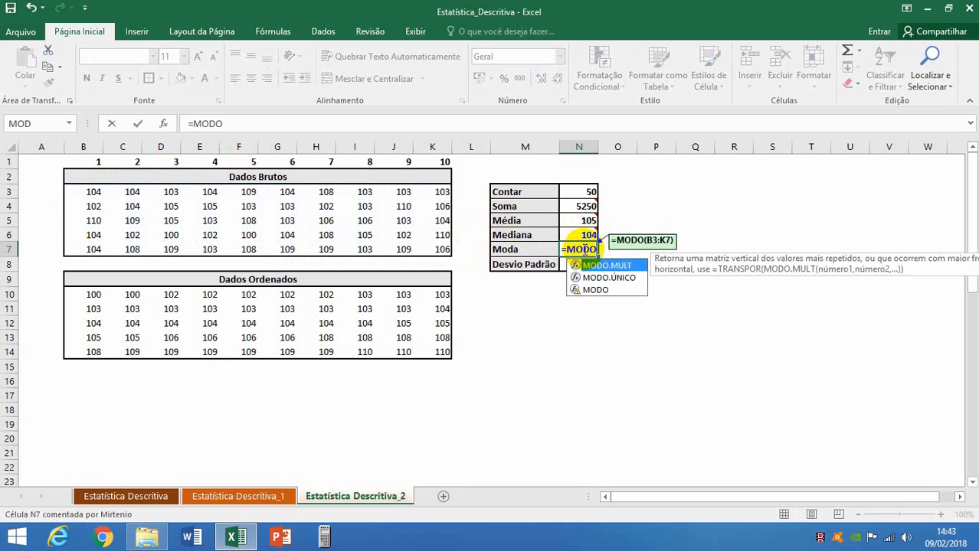
{"action": "type", "text": "("}
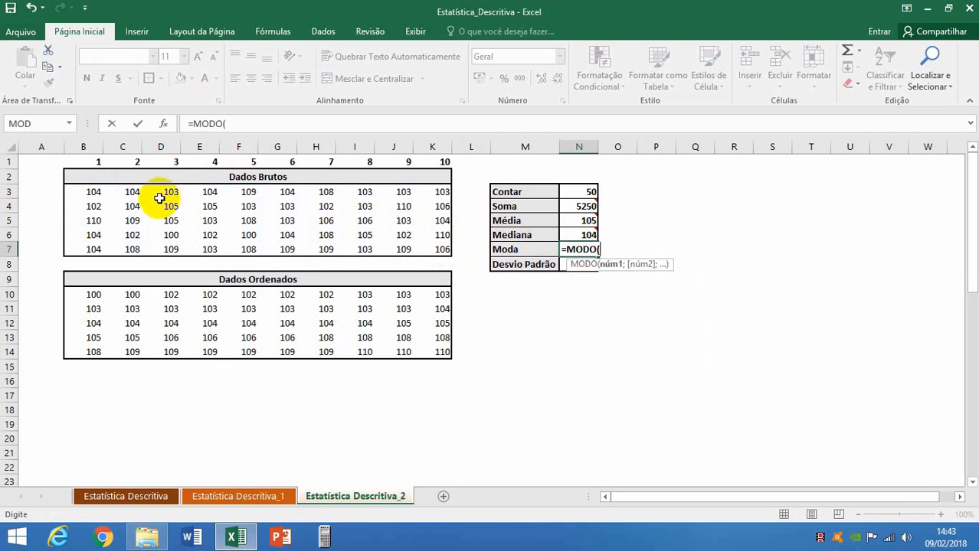
{"action": "left_click_drag", "start_coordinate": [92, 192], "coordinate": [431, 243]}
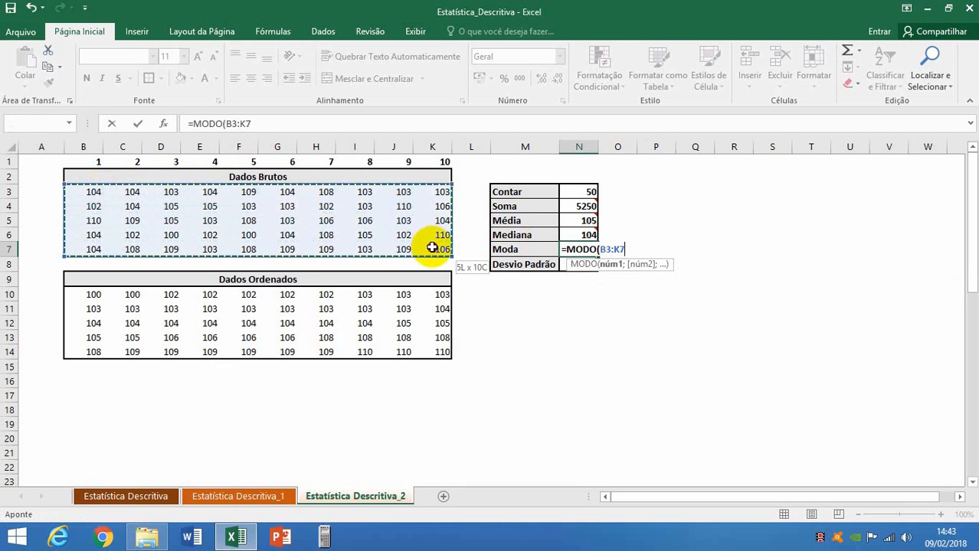
{"action": "type", "text": ")"}
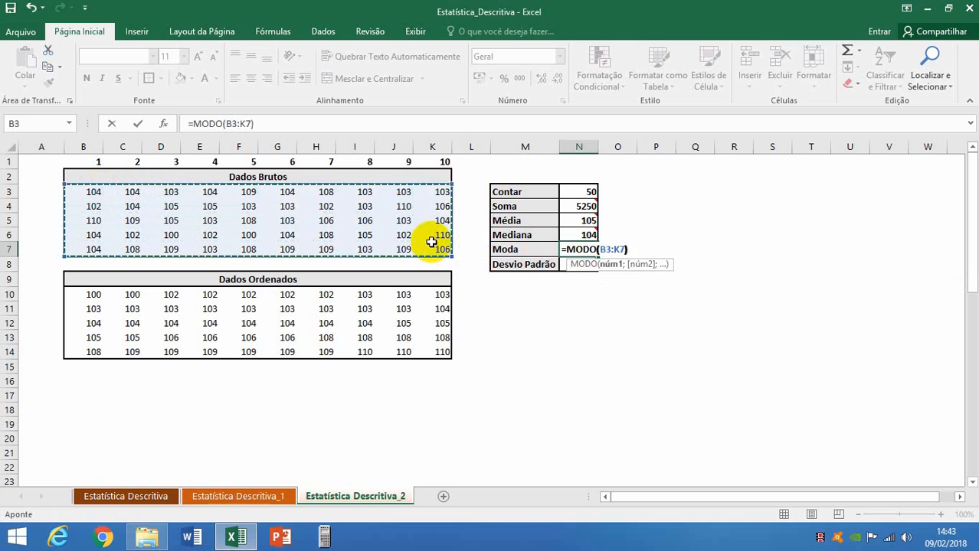
{"action": "key", "text": "Return"}
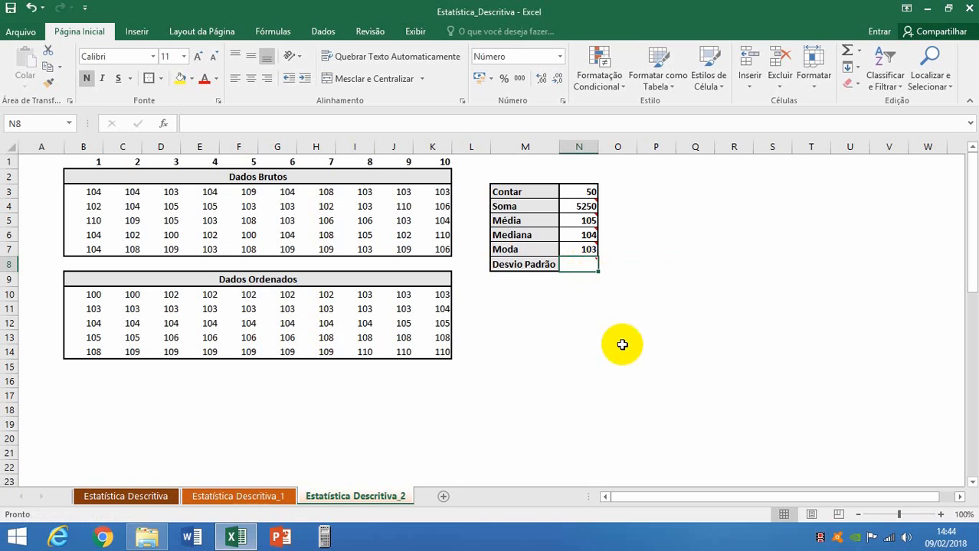
Calculate the sample standard deviation of the Dados Brutos values in the Desvio Padrão cell N8 with =DESVPAD.A(B3:K7).
{"action": "type", "text": "=DESVP"}
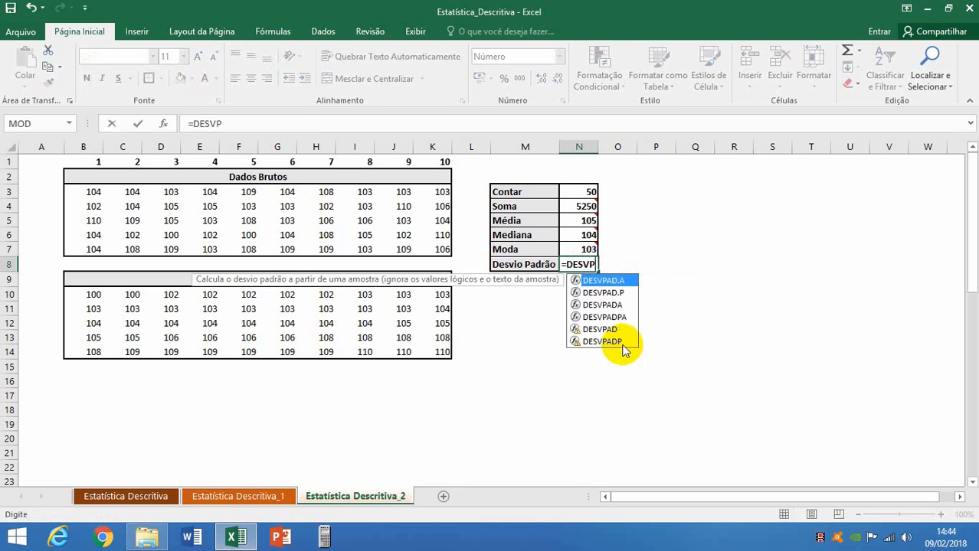
{"action": "double_click", "coordinate": [605, 281]}
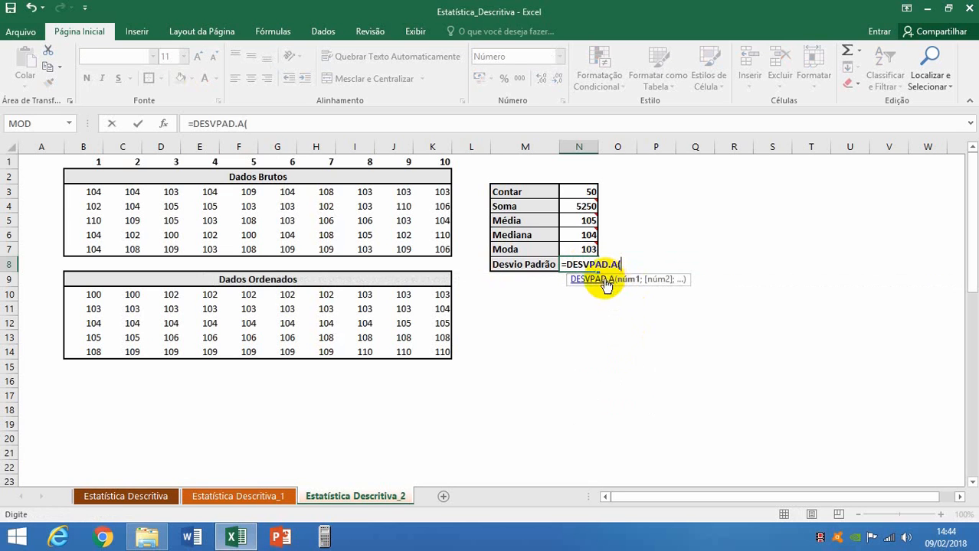
{"action": "left_click_drag", "start_coordinate": [82, 193], "coordinate": [431, 242]}
{"action": "type", "text": ")"}
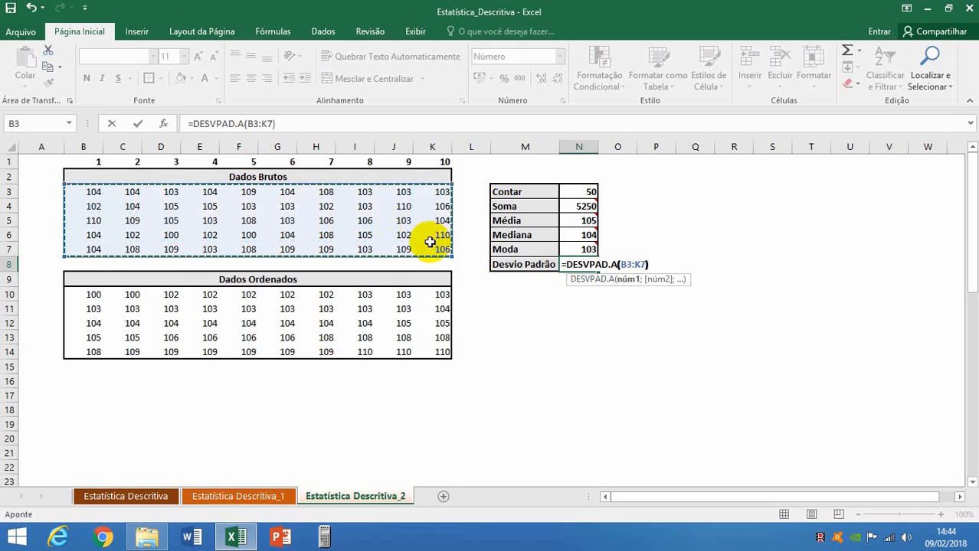
{"action": "key", "text": "Return"}
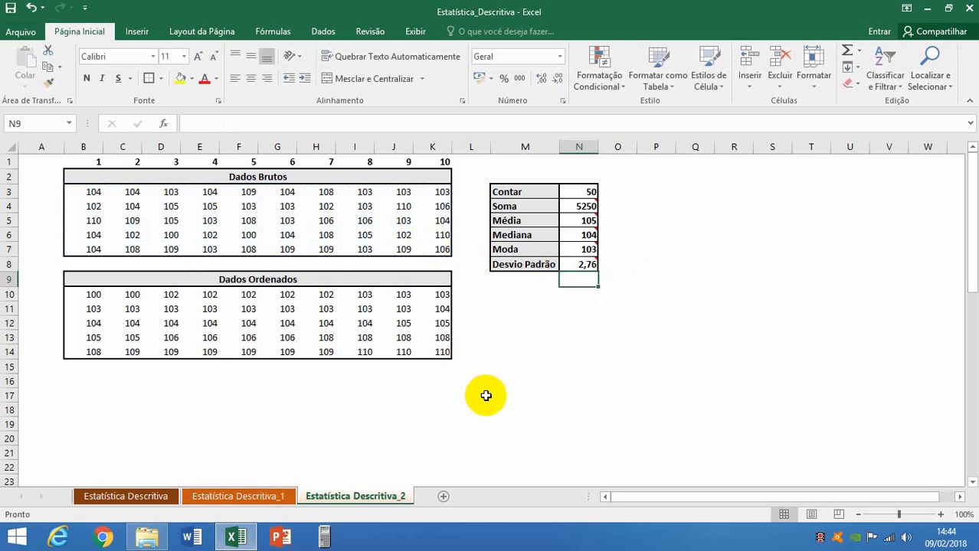
Start the Estatística descritiva data analysis tool with input range B3:K7 grouped by Linhas.
{"action": "left_click", "coordinate": [518, 338]}
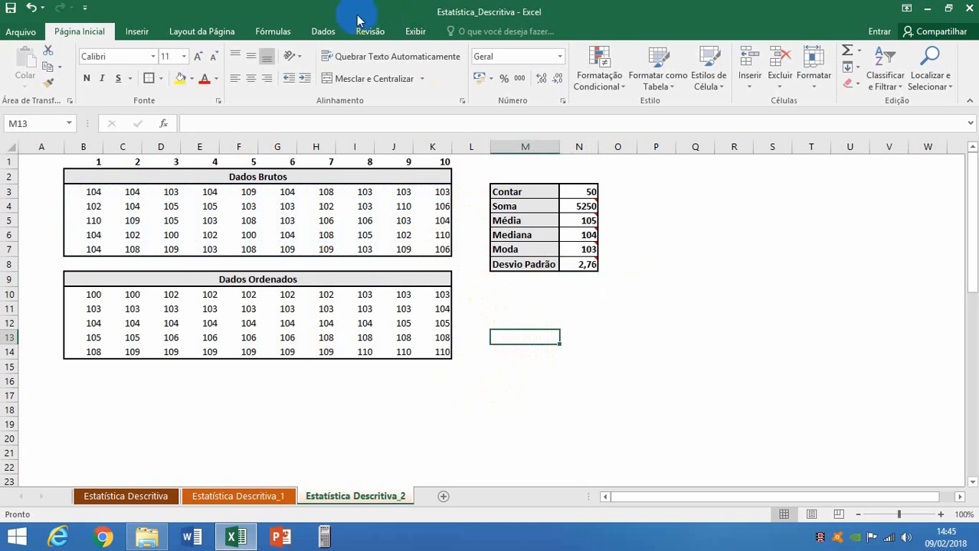
{"action": "left_click", "coordinate": [323, 32]}
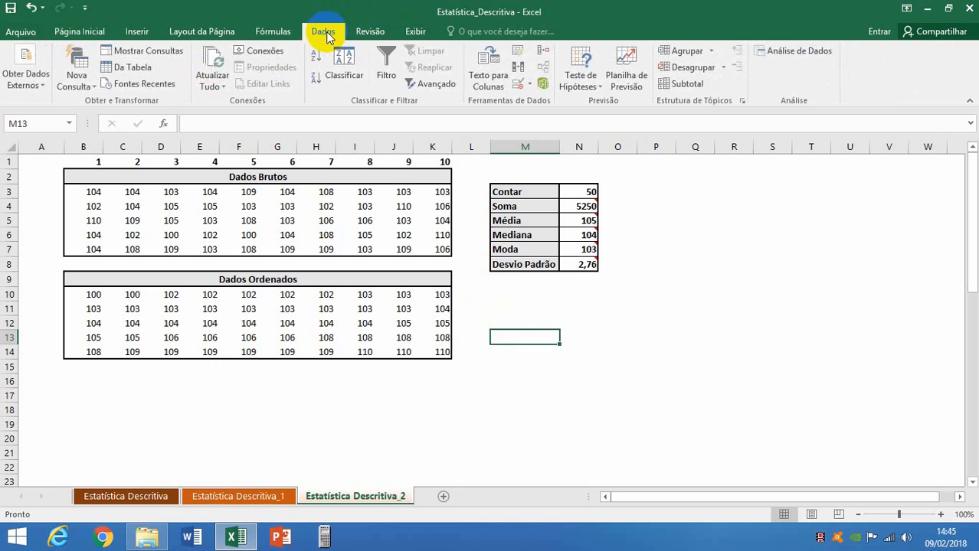
{"action": "left_click", "coordinate": [799, 51]}
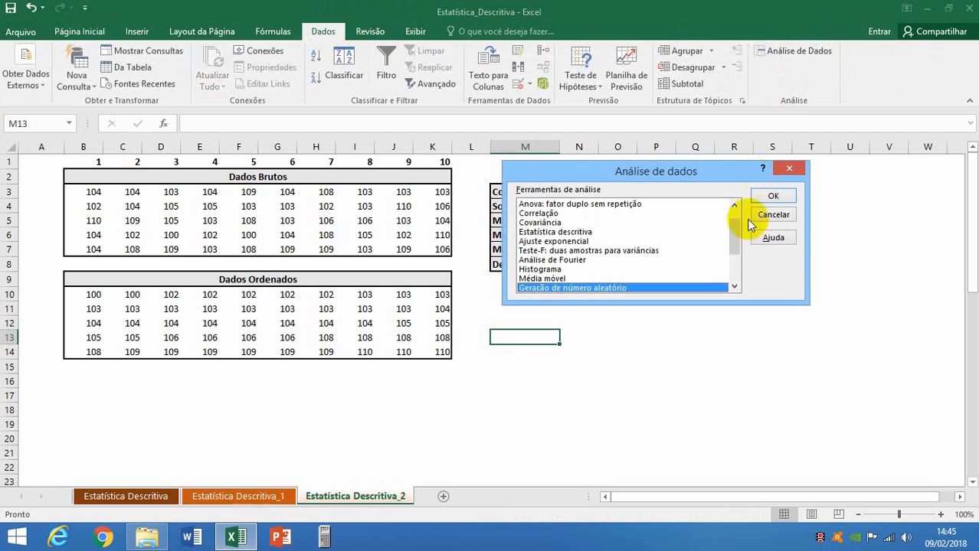
{"action": "left_click_drag", "start_coordinate": [733, 244], "coordinate": [737, 219]}
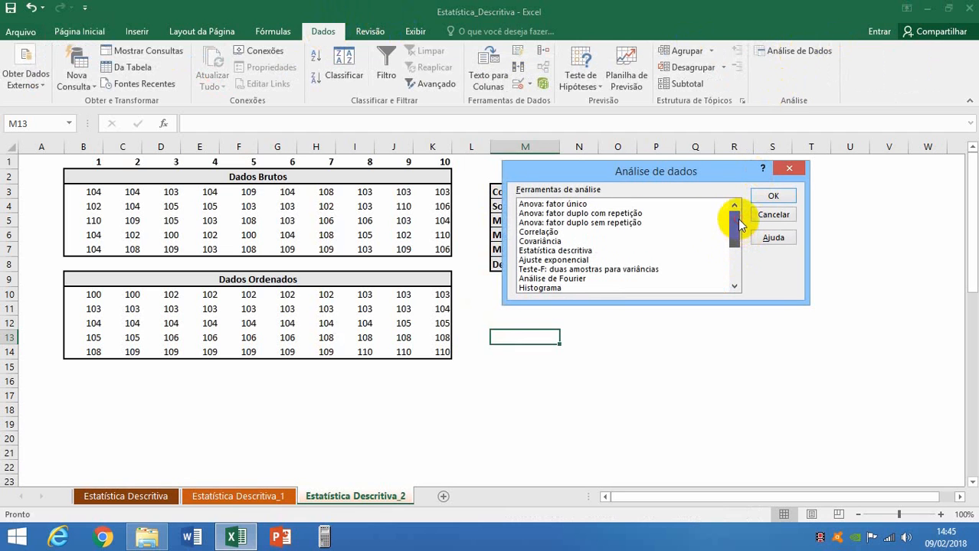
{"action": "left_click", "coordinate": [571, 251]}
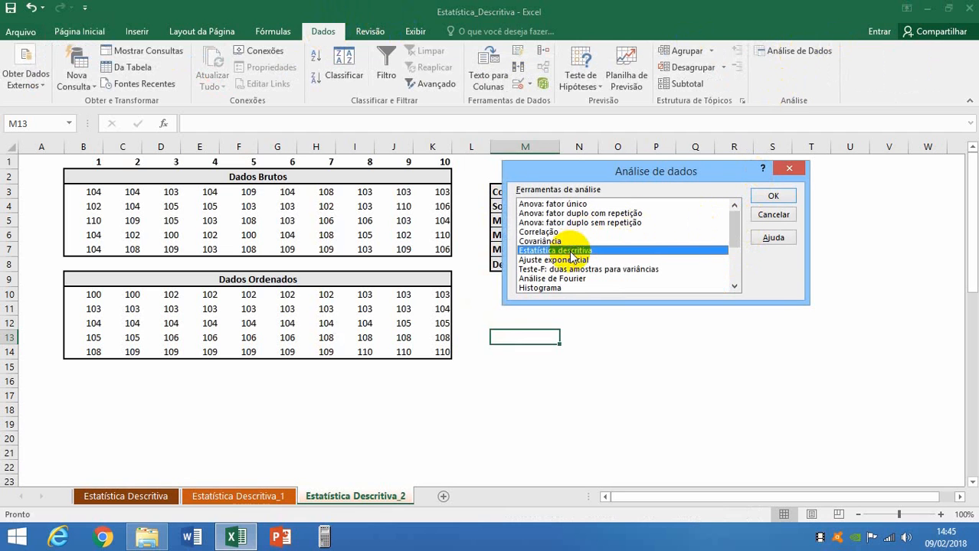
{"action": "left_click", "coordinate": [772, 196]}
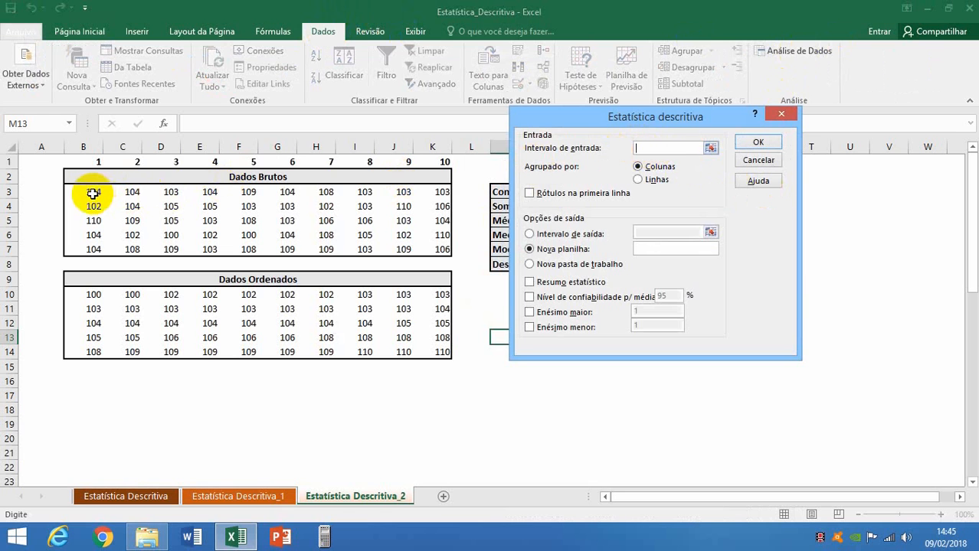
{"action": "left_click_drag", "start_coordinate": [93, 193], "coordinate": [431, 247]}
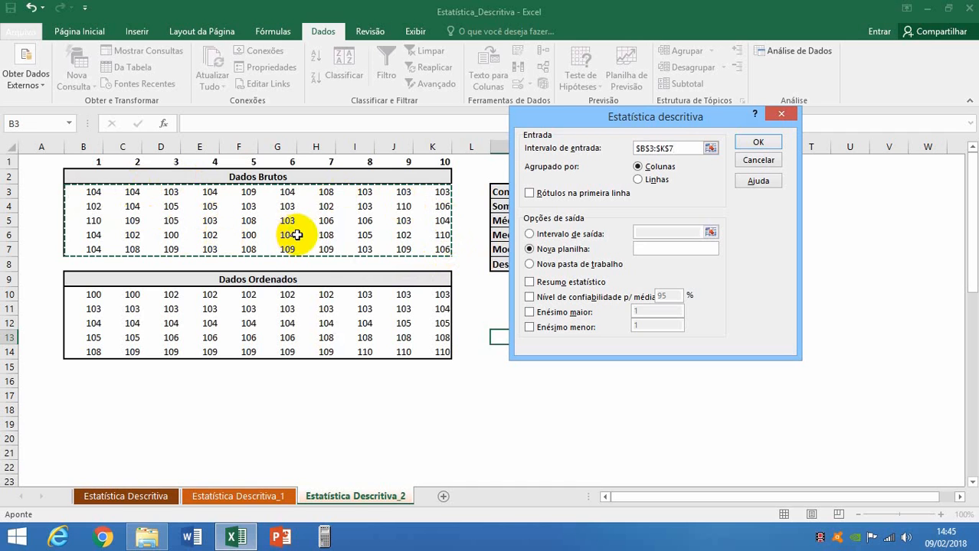
{"action": "left_click", "coordinate": [638, 181]}
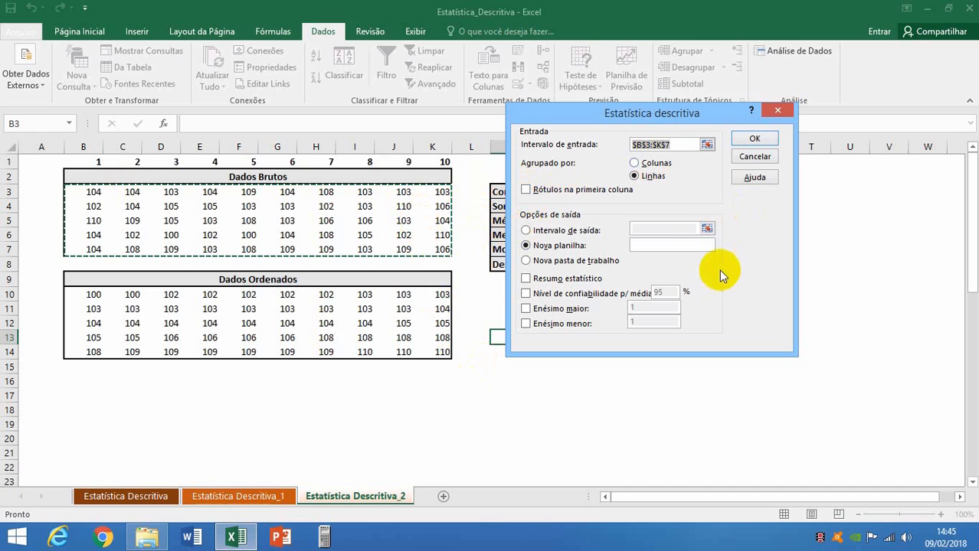
Direct the analysis output to cell Q2 on the same sheet and re-enter $B$3:$K$7 as the input range.
{"action": "left_click_drag", "start_coordinate": [606, 115], "coordinate": [472, 131]}
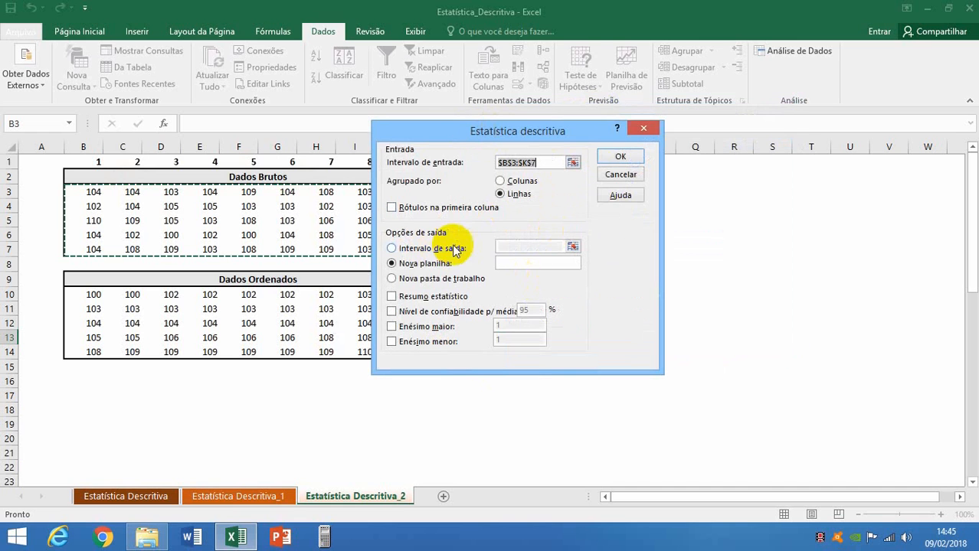
{"action": "left_click", "coordinate": [392, 249]}
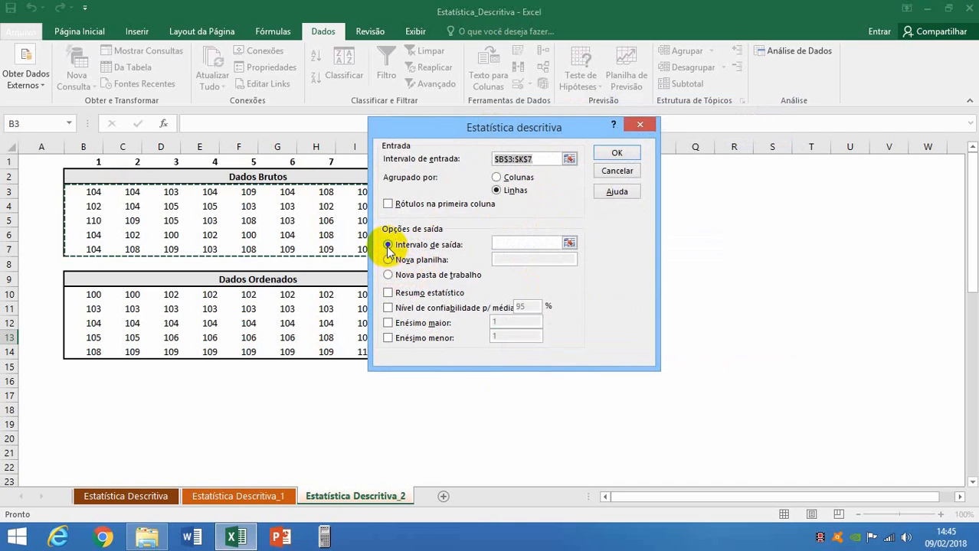
{"action": "left_click", "coordinate": [696, 184]}
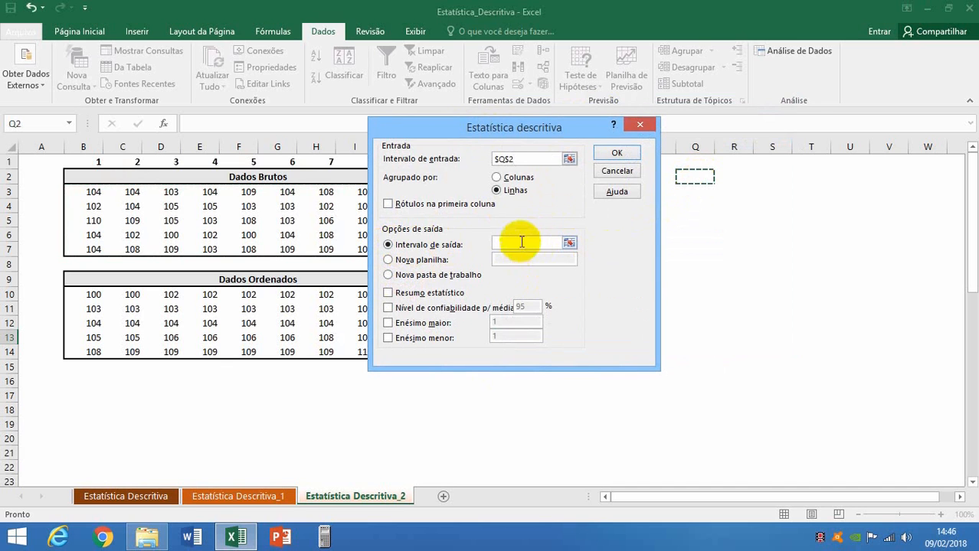
{"action": "left_click_drag", "start_coordinate": [496, 159], "coordinate": [514, 170]}
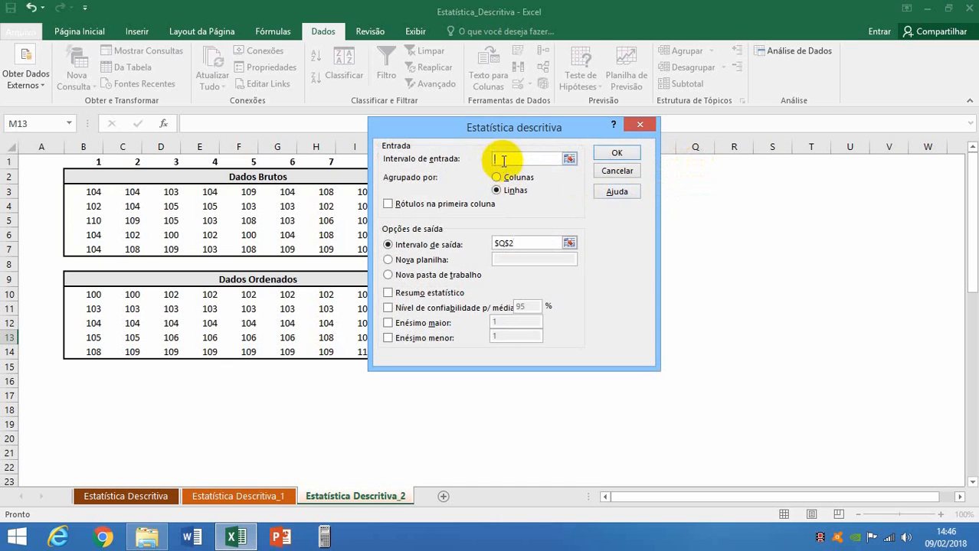
{"action": "left_click_drag", "start_coordinate": [496, 132], "coordinate": [608, 152]}
{"action": "left_click_drag", "start_coordinate": [76, 190], "coordinate": [431, 250]}
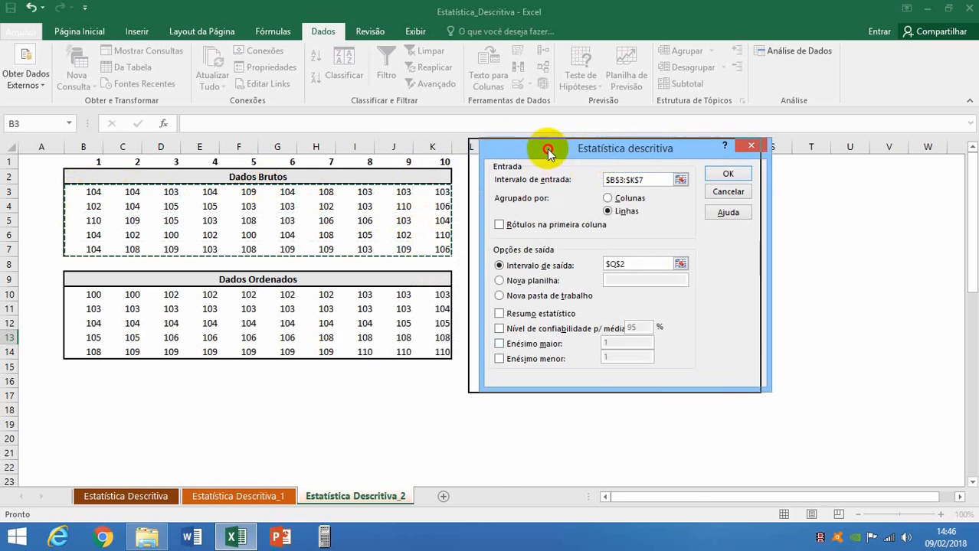
Include the Resumo estatístico in the analysis and generate the descriptive statistics table.
{"action": "left_click_drag", "start_coordinate": [593, 149], "coordinate": [395, 137]}
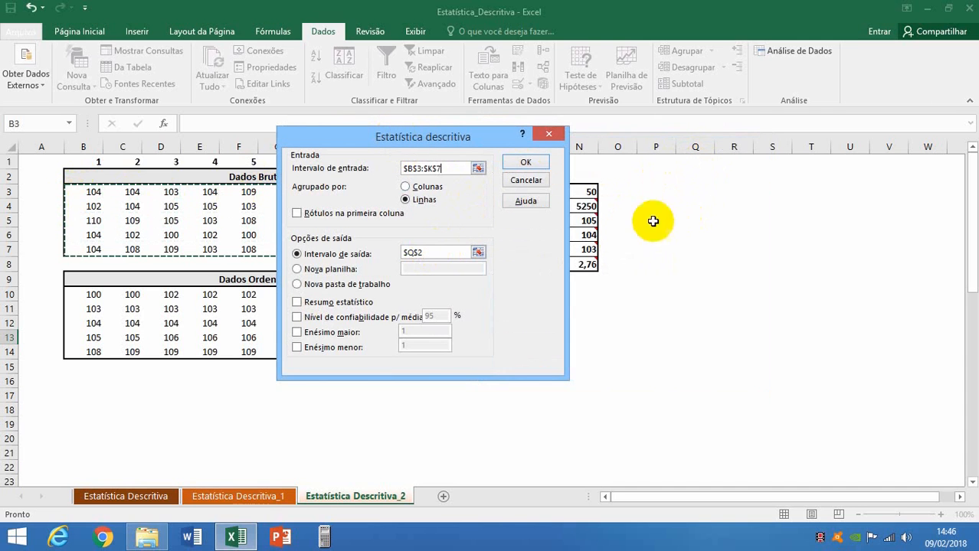
{"action": "left_click", "coordinate": [297, 302]}
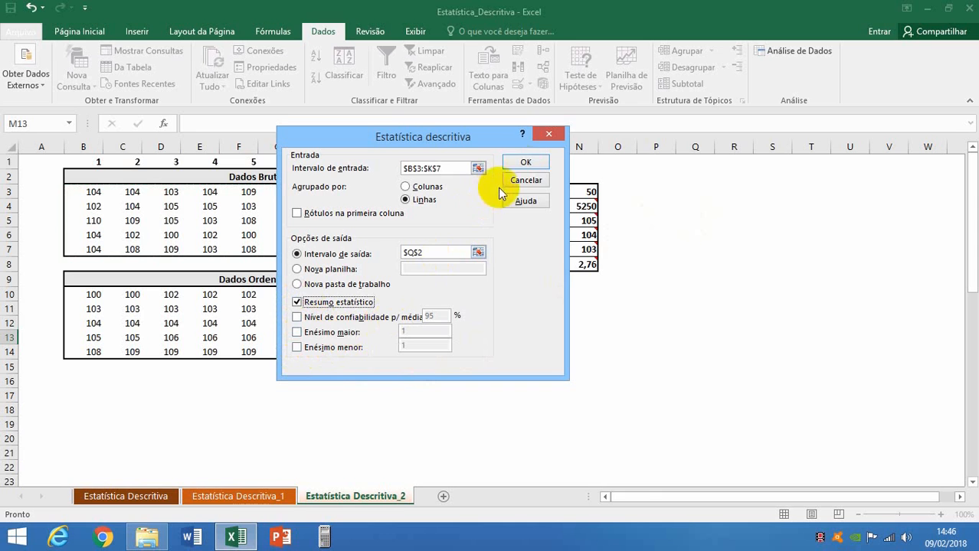
{"action": "left_click", "coordinate": [527, 163]}
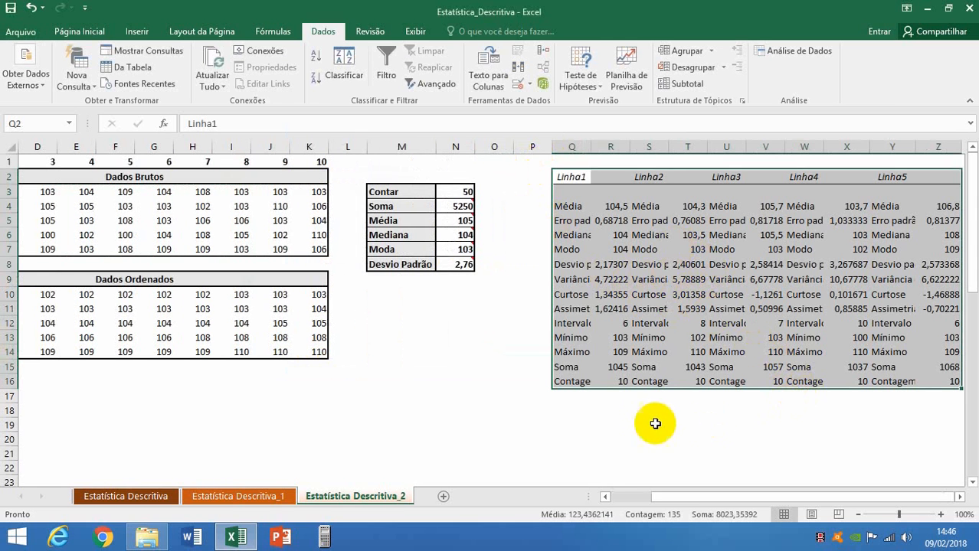
Fit columns Q, S and T of the statistics output to their contents.
{"action": "left_click", "coordinate": [502, 308]}
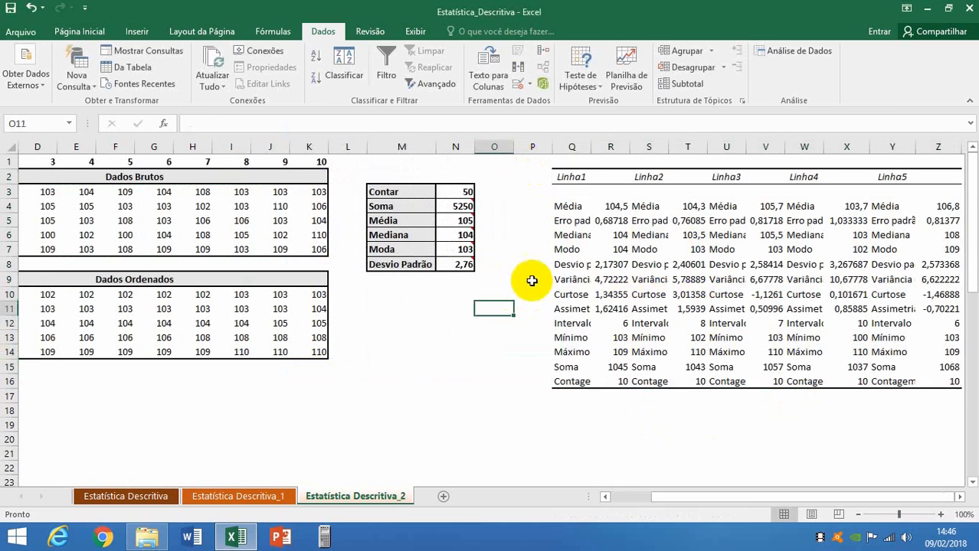
{"action": "double_click", "coordinate": [590, 147]}
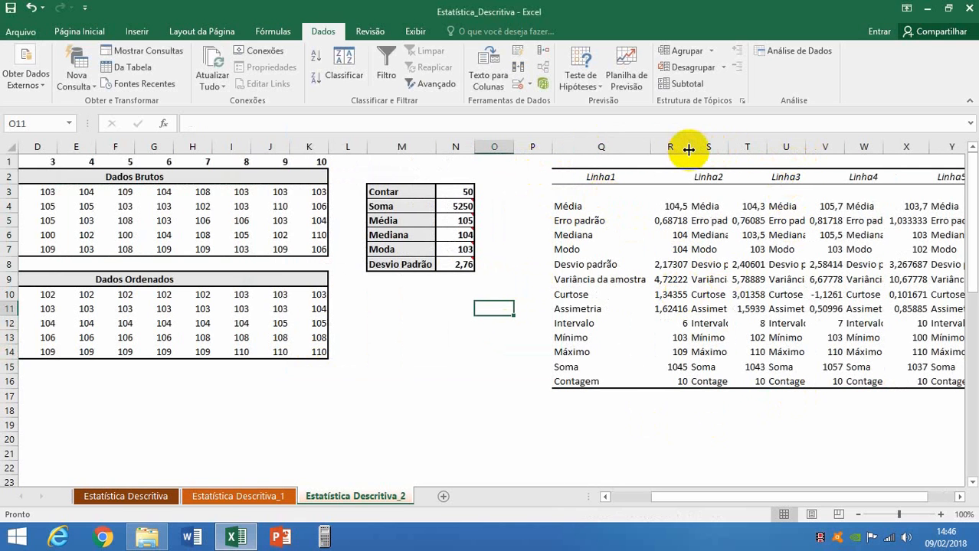
{"action": "double_click", "coordinate": [728, 148]}
{"action": "double_click", "coordinate": [825, 148]}
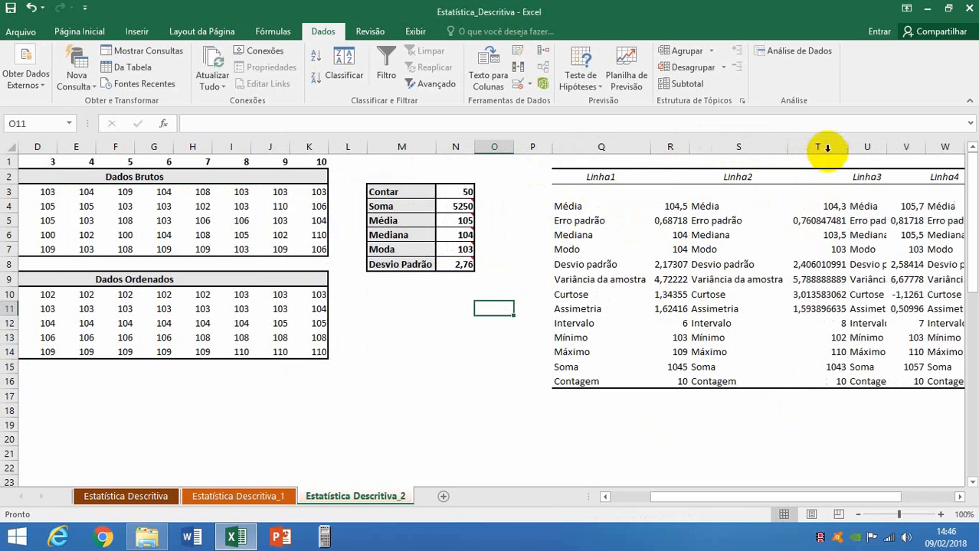
Widen columns U, W and Y so the Linha3, Linha4 and Linha5 statistic labels fit.
{"action": "left_click_drag", "start_coordinate": [705, 498], "coordinate": [856, 490]}
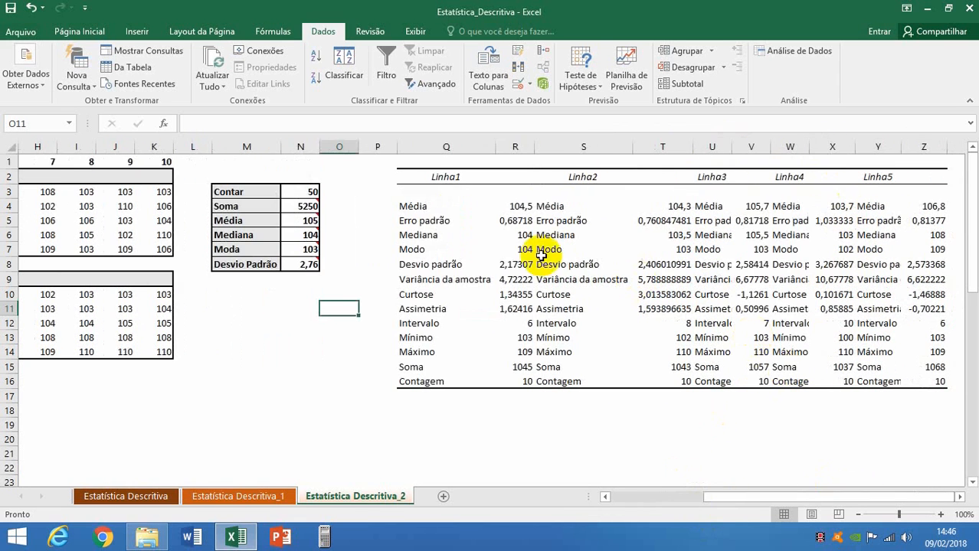
{"action": "left_click", "coordinate": [434, 207]}
{"action": "left_click", "coordinate": [431, 224]}
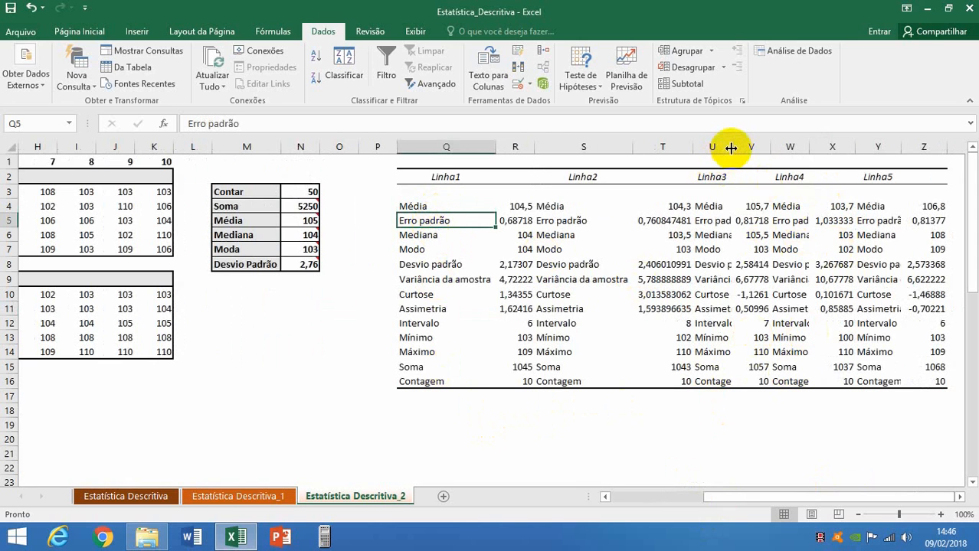
{"action": "left_click_drag", "start_coordinate": [732, 148], "coordinate": [791, 150]}
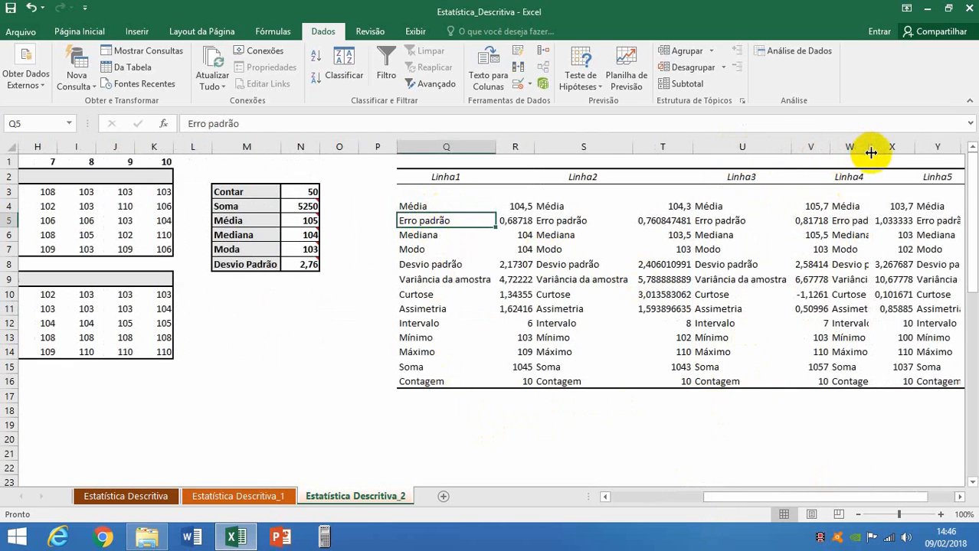
{"action": "left_click_drag", "start_coordinate": [870, 148], "coordinate": [927, 148]}
{"action": "left_click_drag", "start_coordinate": [767, 496], "coordinate": [876, 477]}
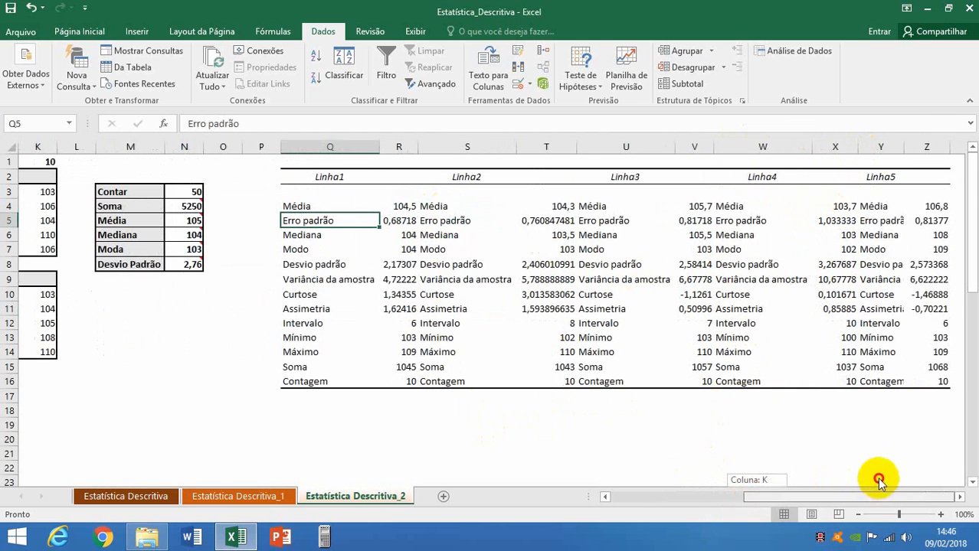
{"action": "double_click", "coordinate": [903, 148]}
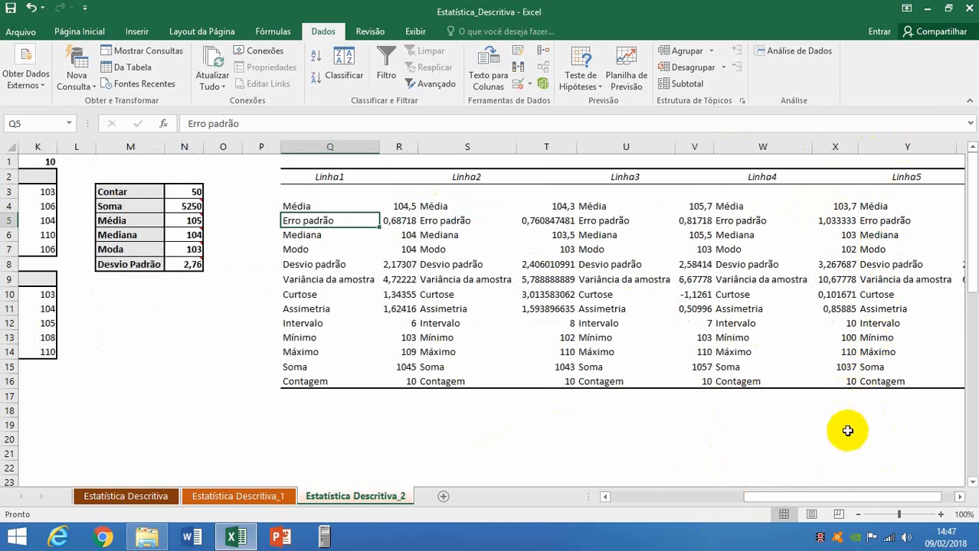
Examine the Modo values of Linha1 and Linha2 in the statistics output against the first row of Dados Brutos.
{"action": "left_click_drag", "start_coordinate": [888, 497], "coordinate": [917, 498]}
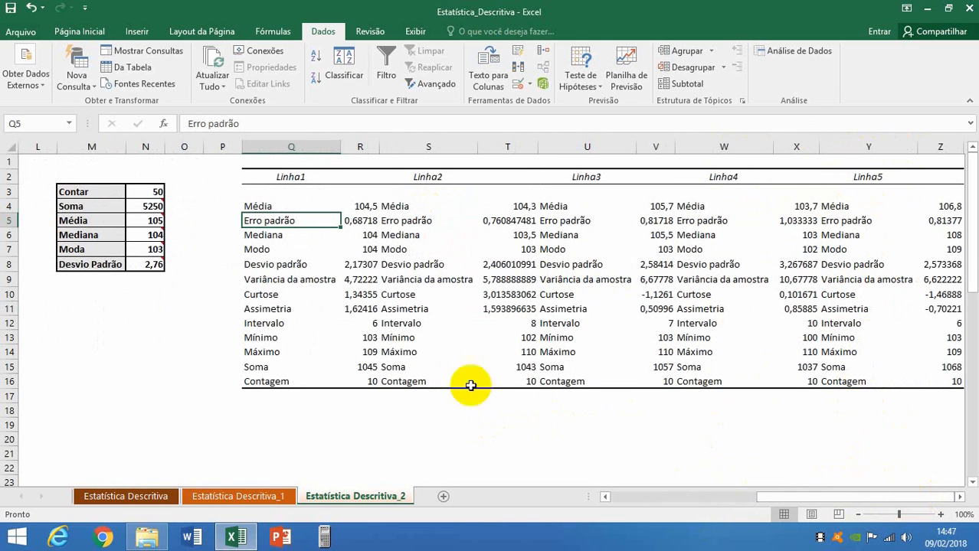
{"action": "left_click", "coordinate": [370, 249]}
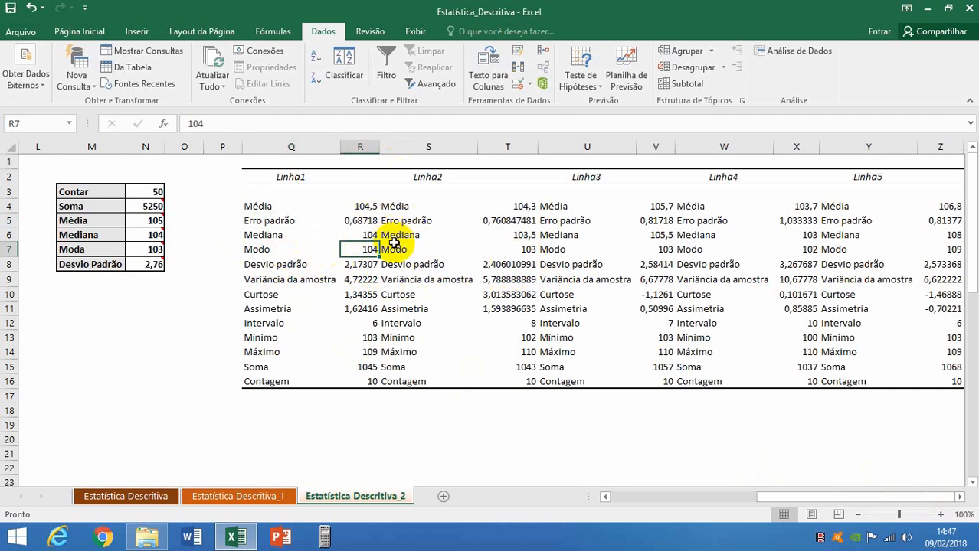
{"action": "left_click", "coordinate": [509, 249]}
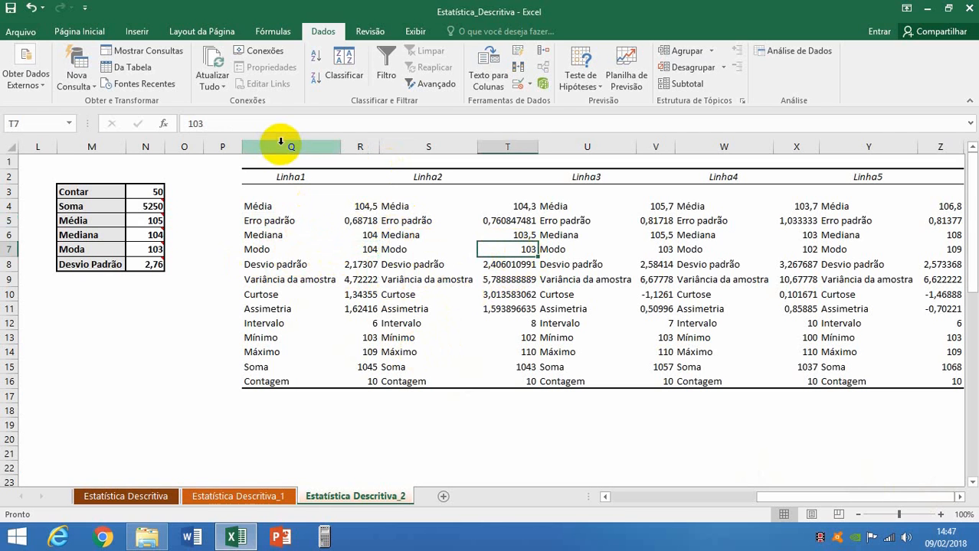
{"action": "left_click_drag", "start_coordinate": [776, 498], "coordinate": [617, 496]}
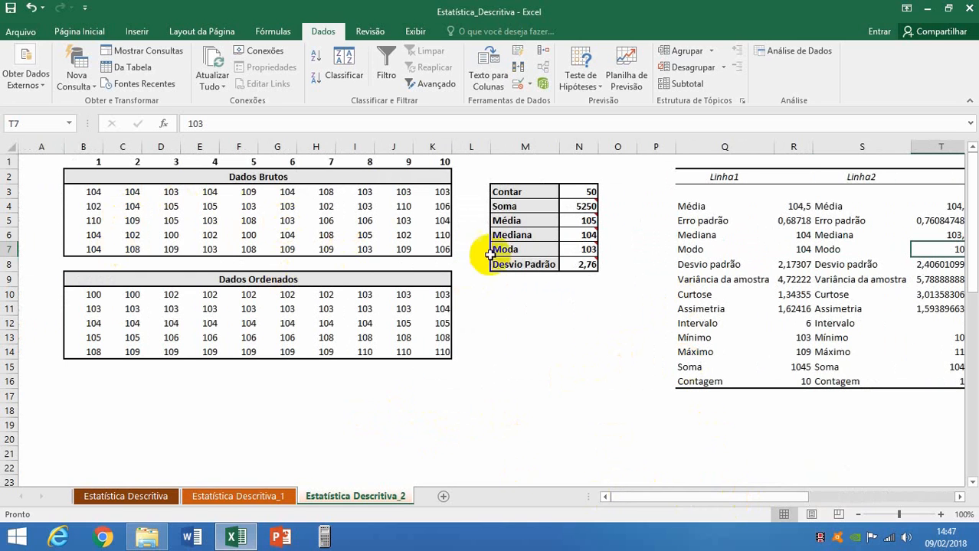
{"action": "left_click_drag", "start_coordinate": [727, 495], "coordinate": [657, 507]}
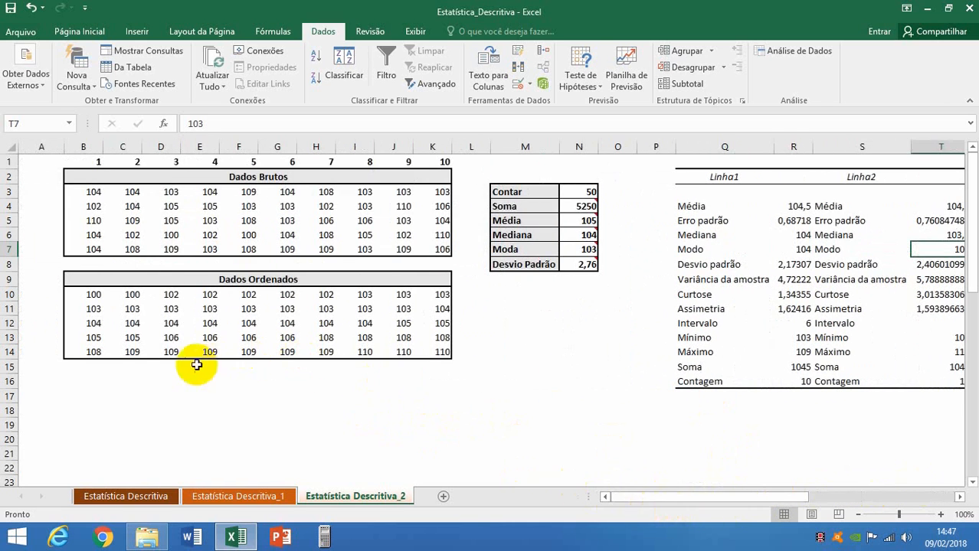
{"action": "left_click_drag", "start_coordinate": [91, 195], "coordinate": [423, 196]}
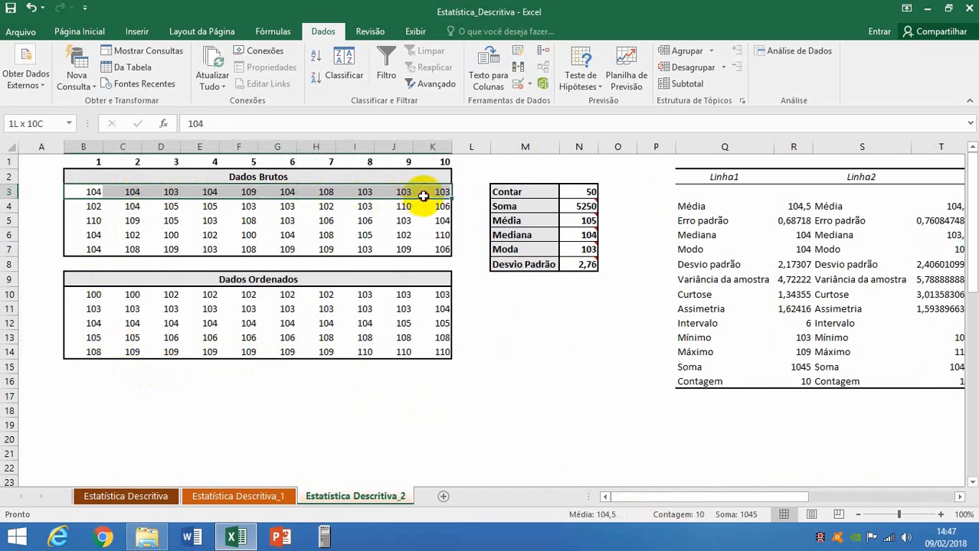
Copy the first Dados Ordenados row (B10:K10) and paste it transposed into a column starting at B16.
{"action": "left_click_drag", "start_coordinate": [88, 294], "coordinate": [434, 294]}
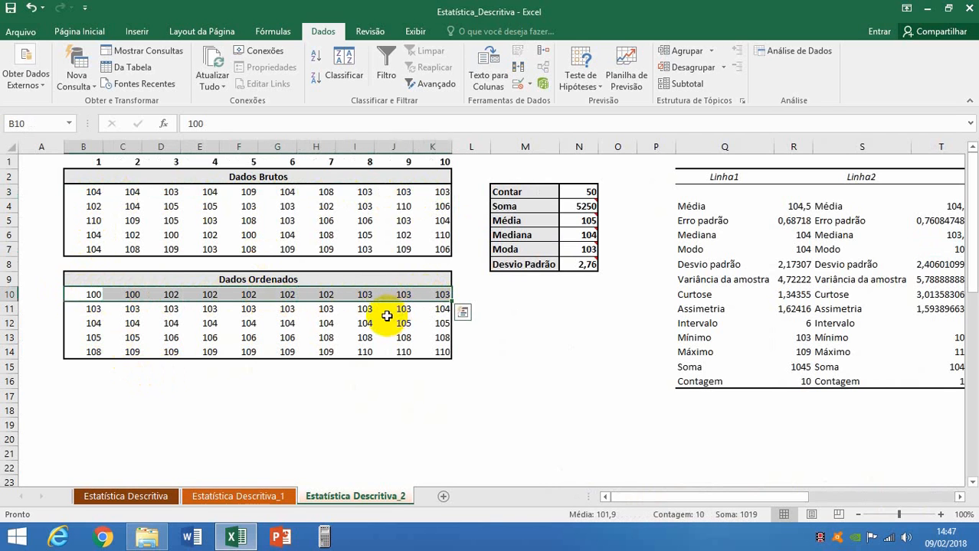
{"action": "left_click", "coordinate": [79, 32]}
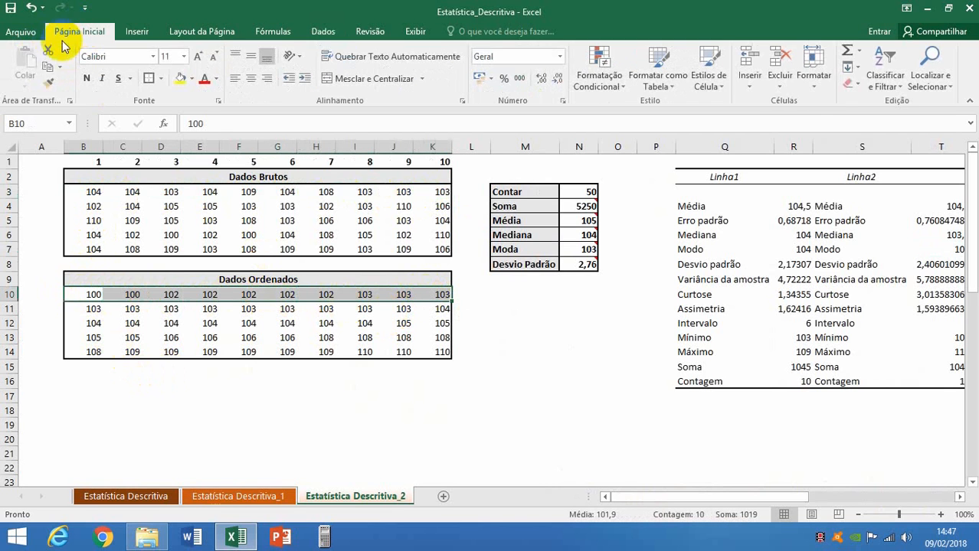
{"action": "left_click", "coordinate": [47, 67]}
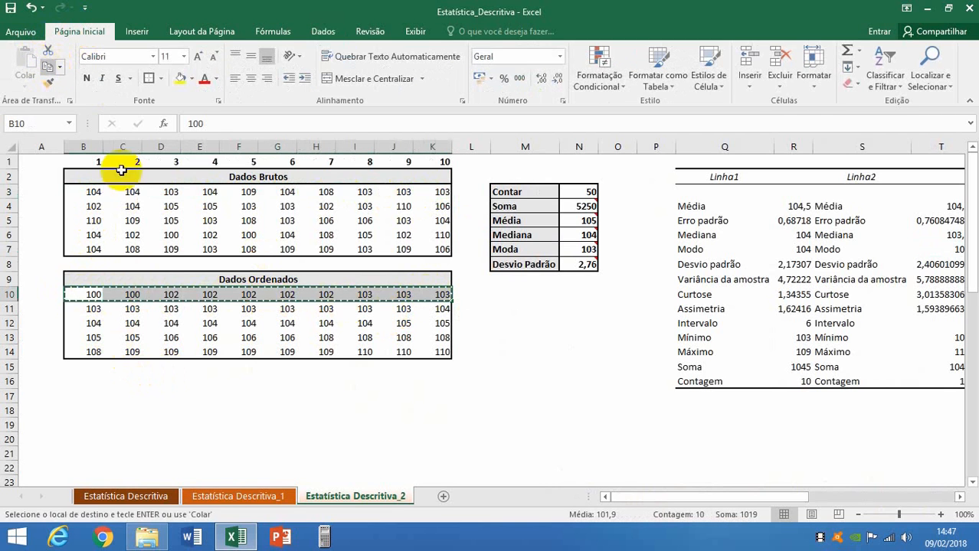
{"action": "left_click", "coordinate": [92, 386]}
{"action": "right_click", "coordinate": [92, 383]}
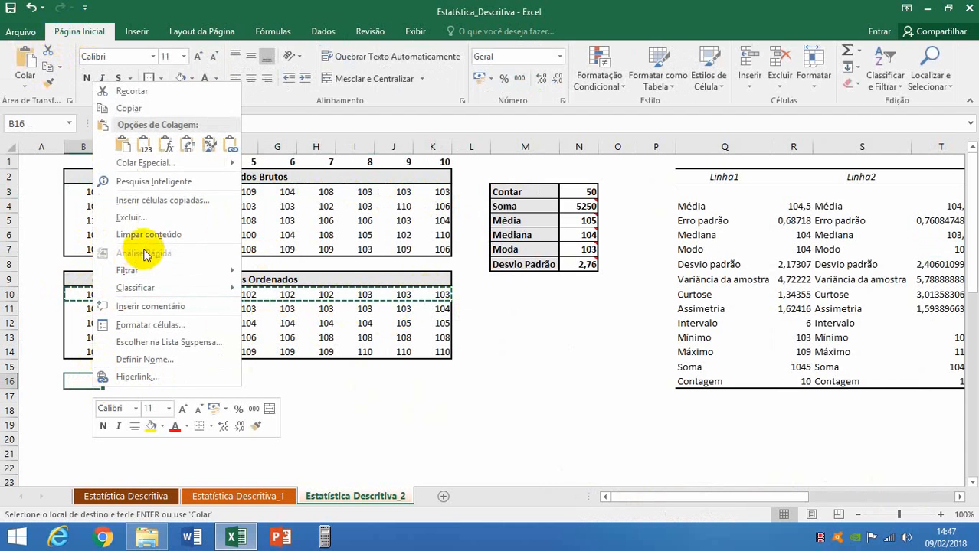
{"action": "left_click", "coordinate": [188, 145]}
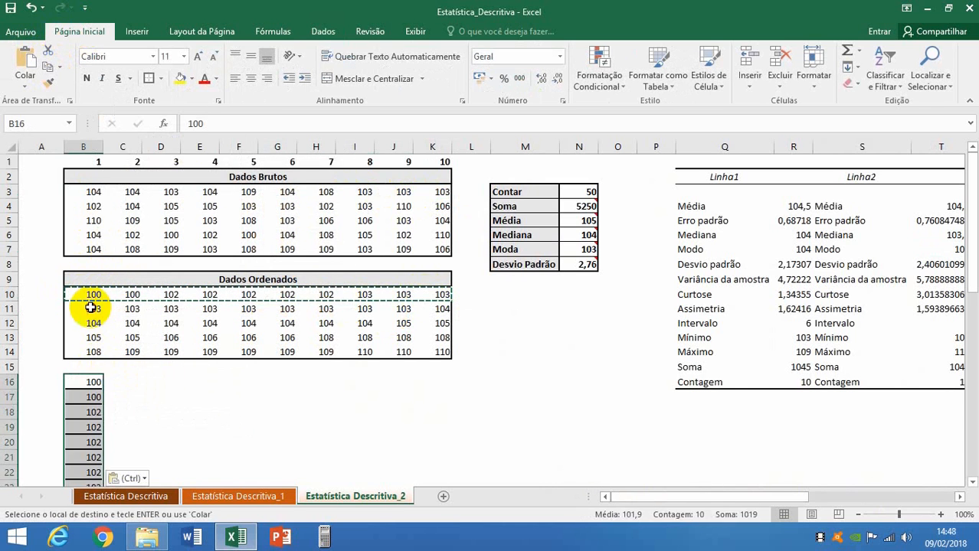
Copy the second Dados Ordenados row (B11:K11) and paste it transposed below the column, starting at B26.
{"action": "left_click_drag", "start_coordinate": [90, 308], "coordinate": [435, 310]}
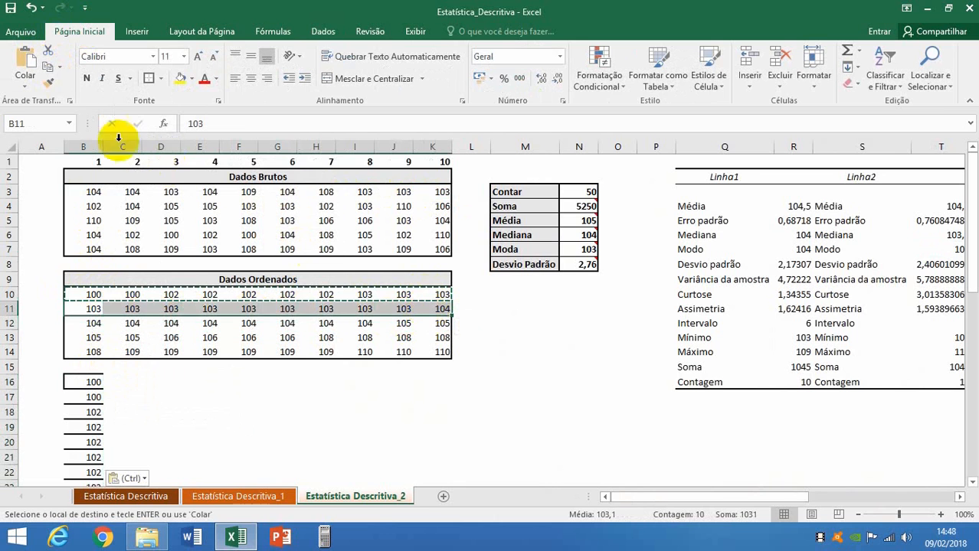
{"action": "left_click", "coordinate": [46, 67]}
{"action": "scroll", "coordinate": [200, 426], "scroll_direction": "down", "scroll_amount": 7}
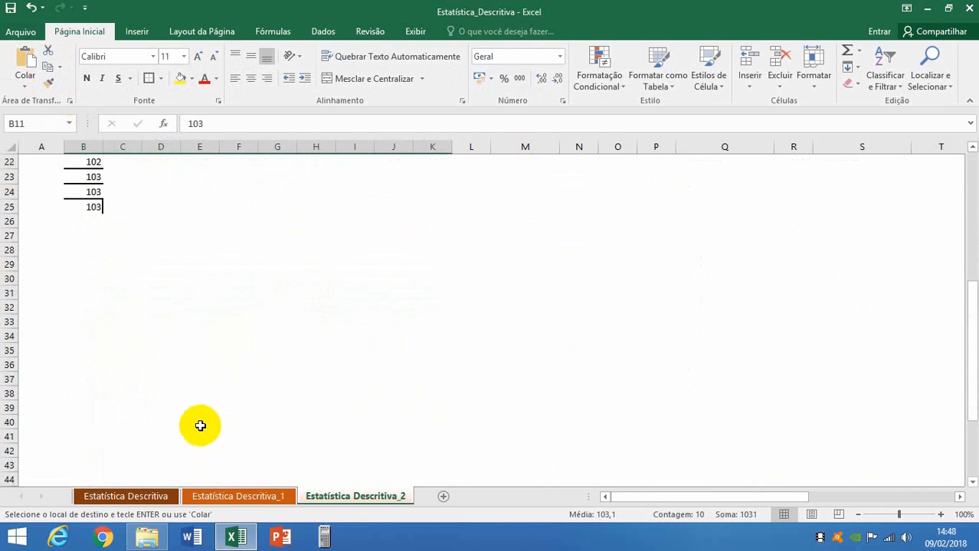
{"action": "scroll", "coordinate": [87, 267], "scroll_direction": "up", "scroll_amount": 1}
{"action": "left_click", "coordinate": [86, 266]}
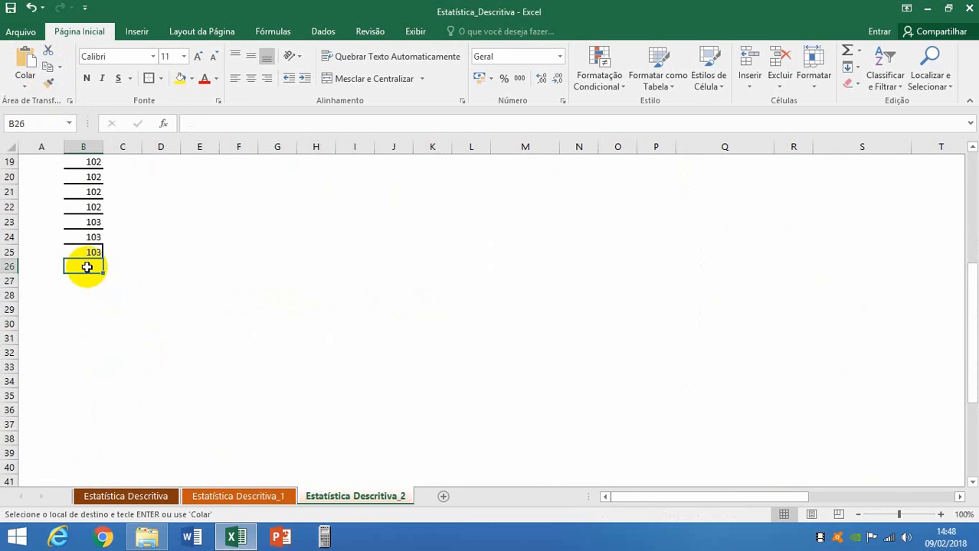
{"action": "right_click", "coordinate": [86, 266]}
{"action": "left_click", "coordinate": [181, 276]}
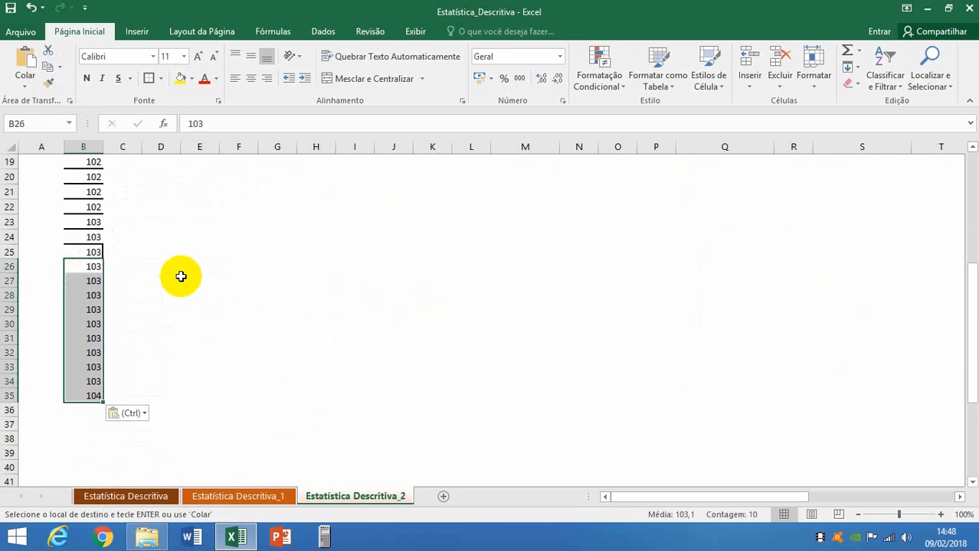
Copy the third Dados Ordenados row (B12:K12) and paste it transposed to continue the column from B36.
{"action": "scroll", "coordinate": [178, 307], "scroll_direction": "up", "scroll_amount": 6}
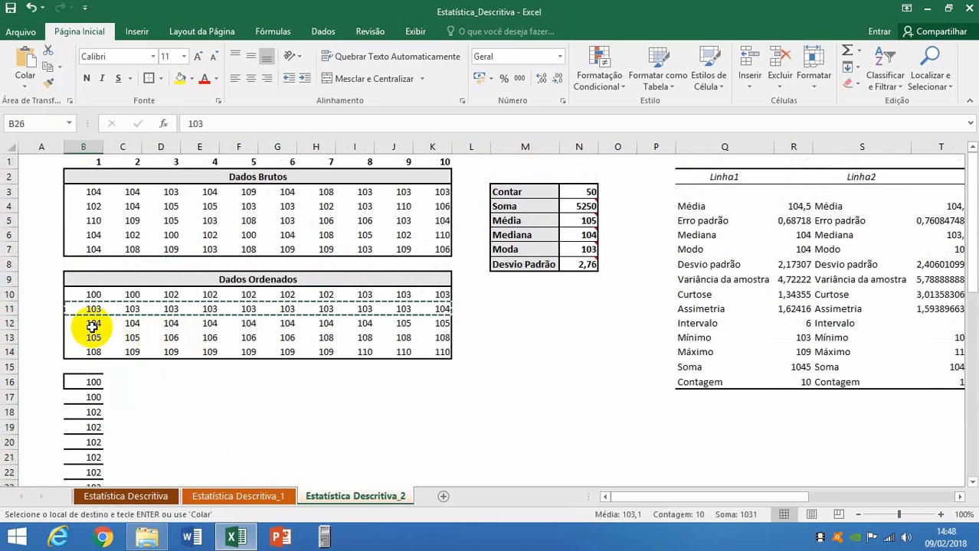
{"action": "left_click_drag", "start_coordinate": [93, 324], "coordinate": [418, 318]}
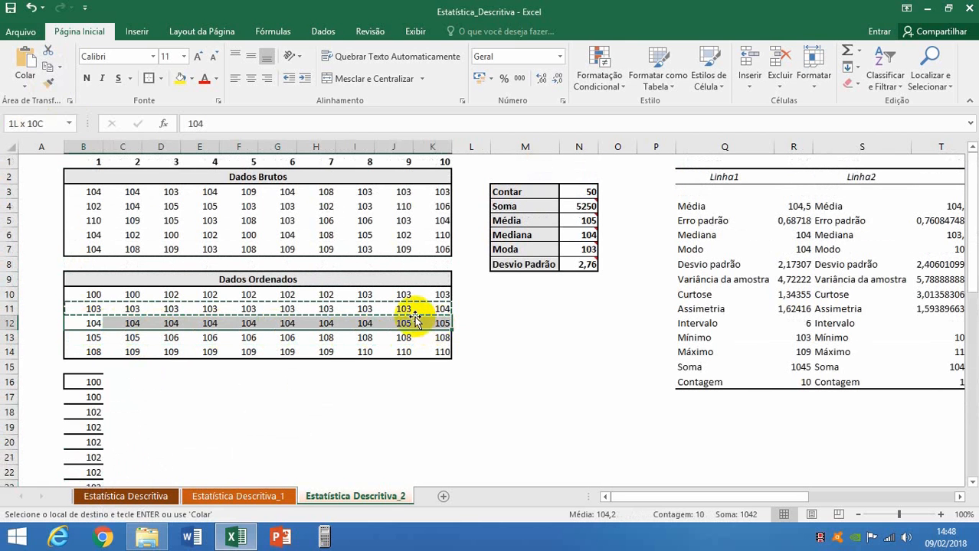
{"action": "left_click", "coordinate": [49, 70]}
{"action": "scroll", "coordinate": [159, 395], "scroll_direction": "down", "scroll_amount": 8}
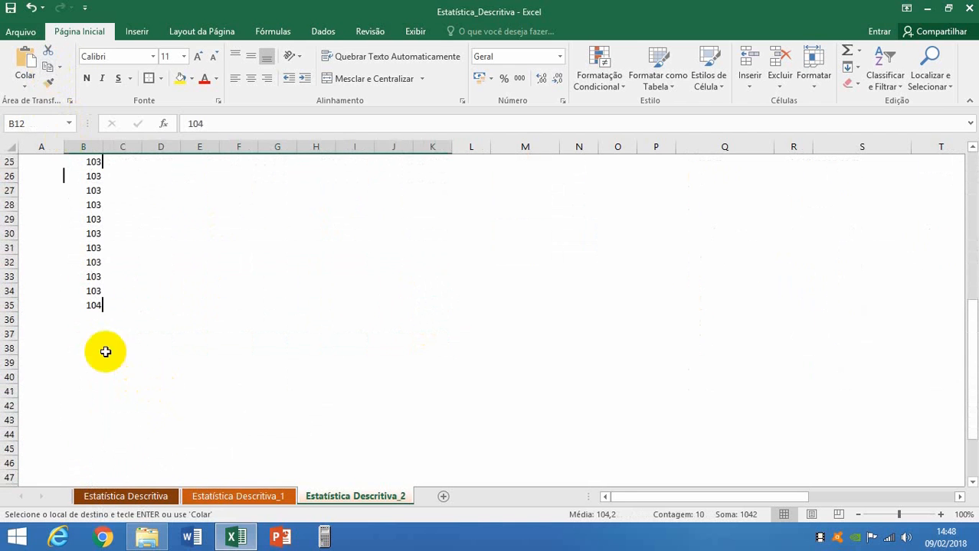
{"action": "left_click", "coordinate": [91, 318]}
{"action": "right_click", "coordinate": [91, 318]}
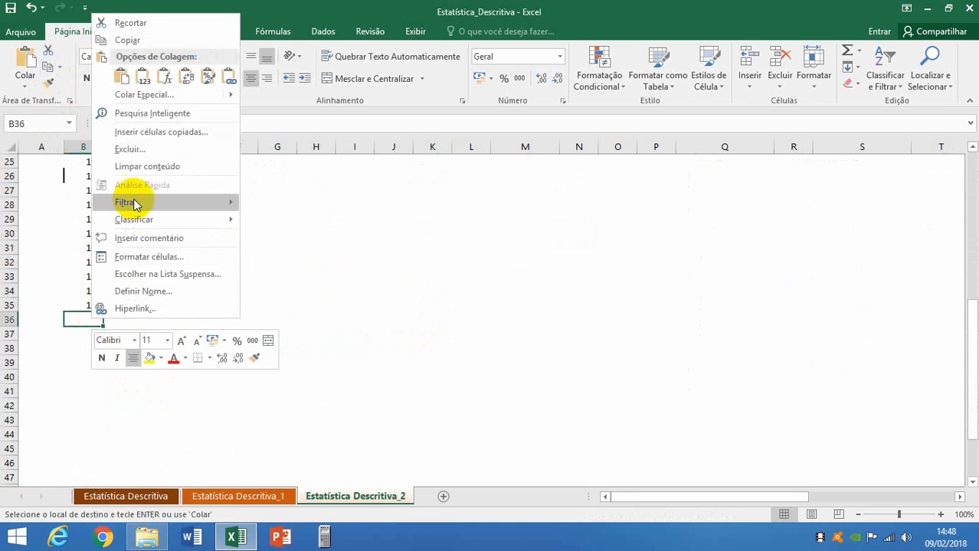
{"action": "left_click", "coordinate": [186, 76]}
Copy the fourth Dados Ordenados row (B13:K13) and paste it transposed to continue the column from B46.
{"action": "scroll", "coordinate": [222, 402], "scroll_direction": "up", "scroll_amount": 8}
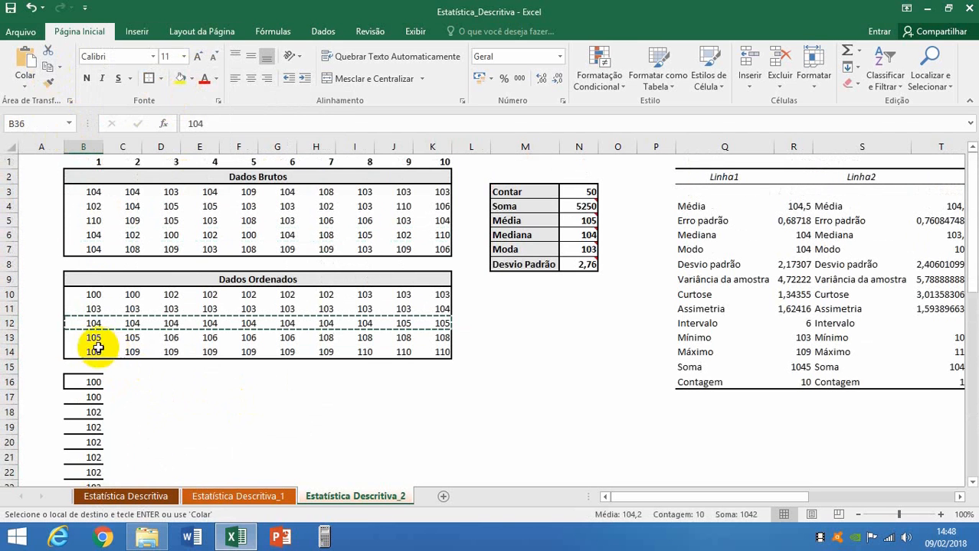
{"action": "left_click", "coordinate": [93, 338]}
{"action": "left_click_drag", "start_coordinate": [132, 338], "coordinate": [432, 337]}
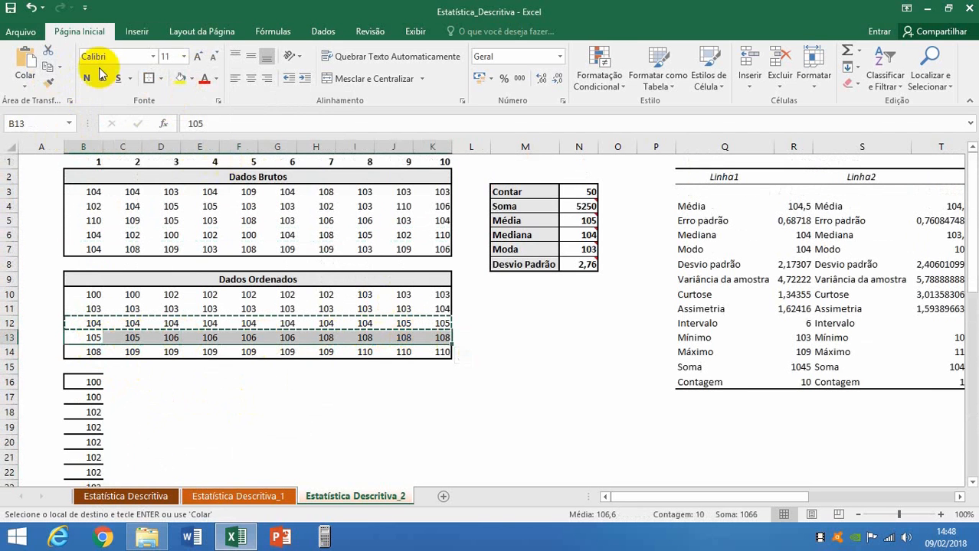
{"action": "left_click", "coordinate": [47, 67]}
{"action": "scroll", "coordinate": [284, 409], "scroll_direction": "down", "scroll_amount": 8}
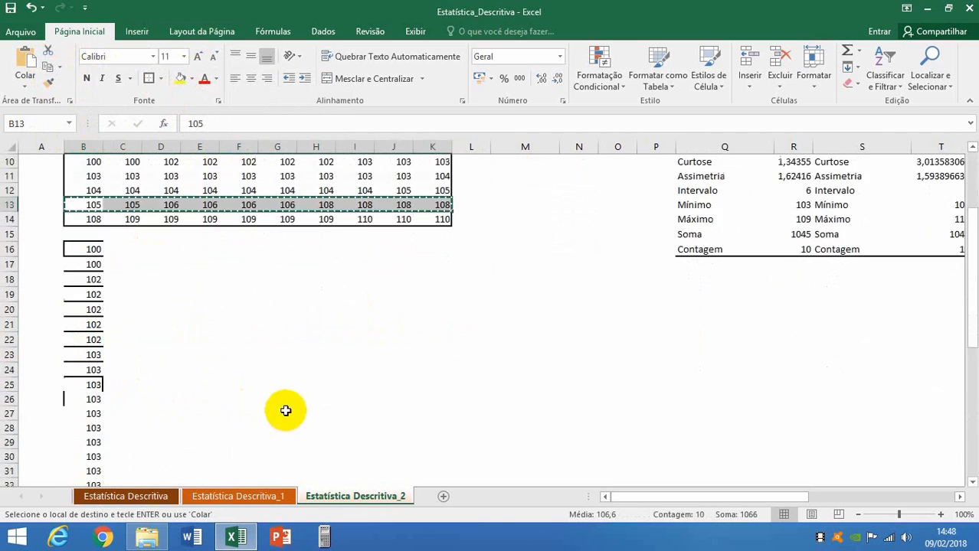
{"action": "scroll", "coordinate": [284, 409], "scroll_direction": "down", "scroll_amount": 4}
{"action": "left_click", "coordinate": [88, 290]}
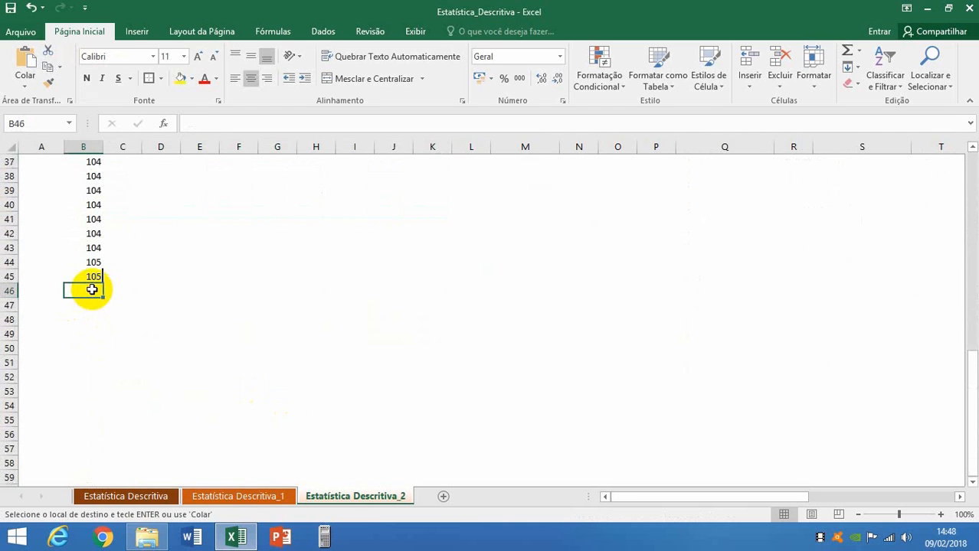
{"action": "right_click", "coordinate": [98, 297]}
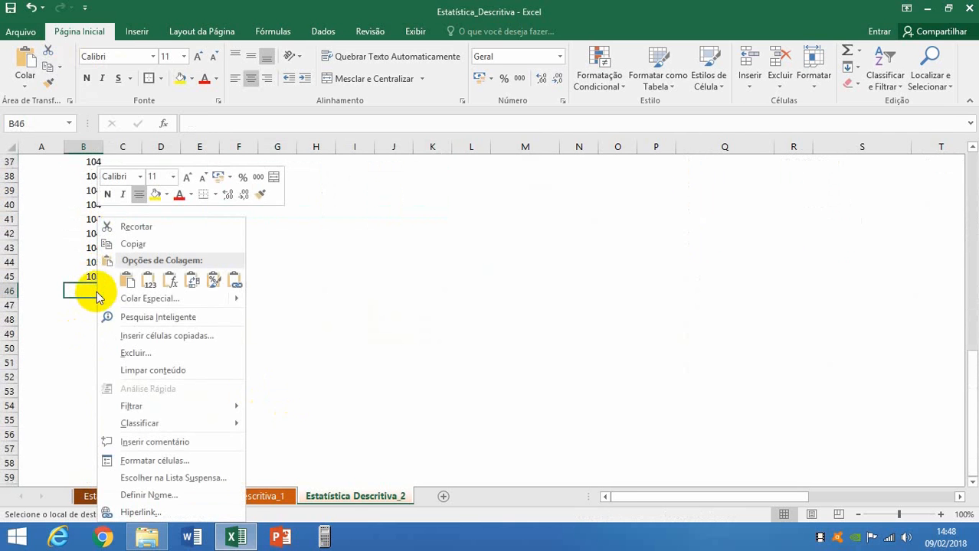
{"action": "left_click", "coordinate": [191, 280]}
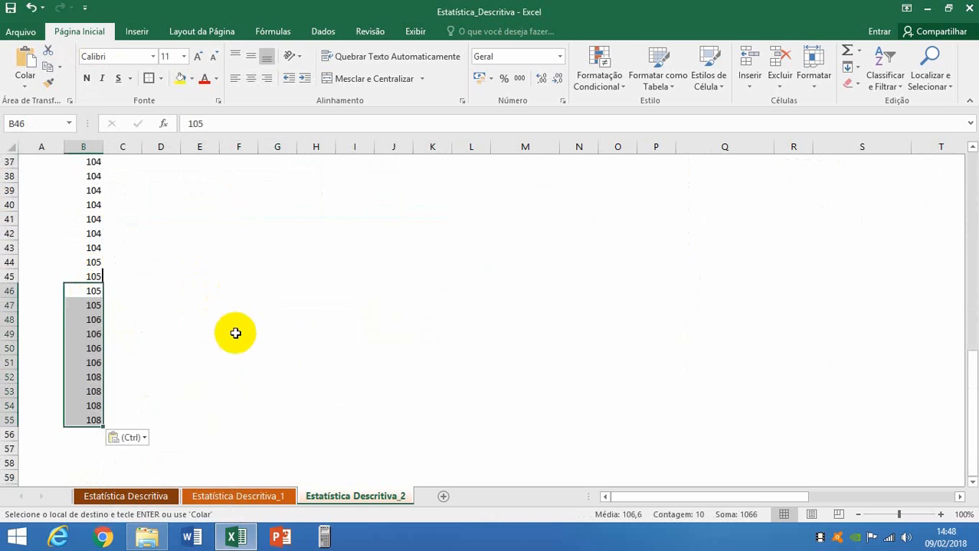
Copy the last Dados Ordenados row (B14:K14) and paste it transposed at B56 to complete the column.
{"action": "scroll", "coordinate": [235, 333], "scroll_direction": "up", "scroll_amount": 12}
{"action": "left_click_drag", "start_coordinate": [82, 352], "coordinate": [431, 352]}
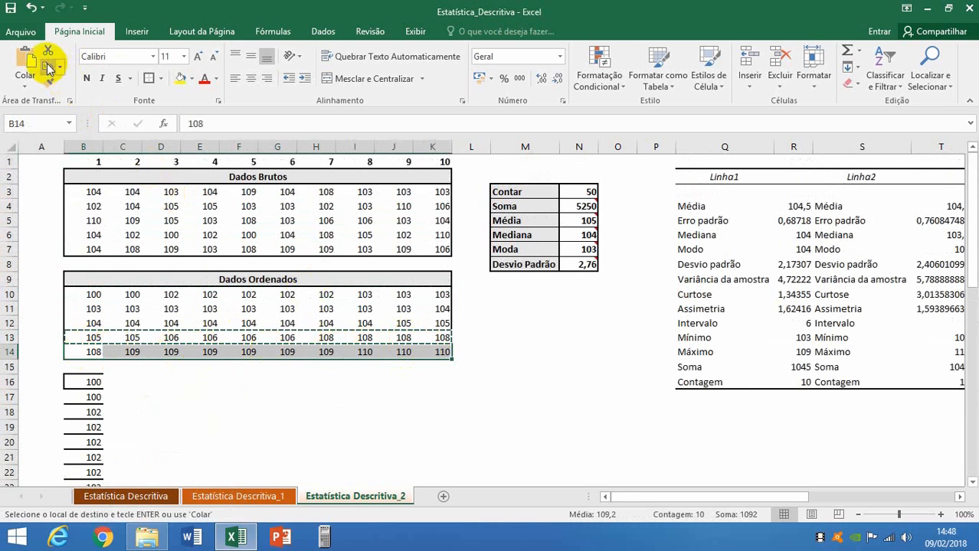
{"action": "scroll", "coordinate": [229, 431], "scroll_direction": "down", "scroll_amount": 6}
{"action": "scroll", "coordinate": [214, 414], "scroll_direction": "down", "scroll_amount": 1}
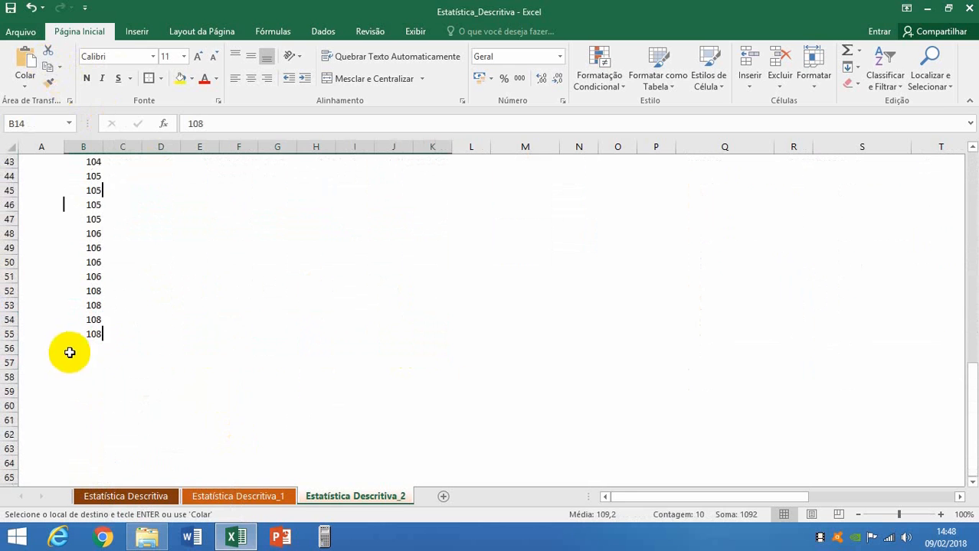
{"action": "left_click", "coordinate": [90, 348]}
{"action": "right_click", "coordinate": [91, 351]}
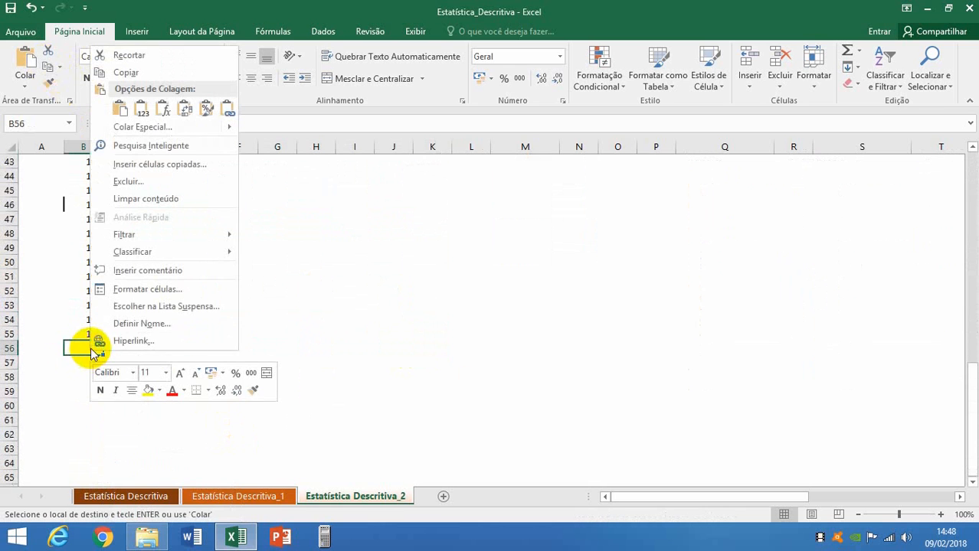
{"action": "left_click", "coordinate": [183, 113]}
Apply borders to every cell of the transposed column B16:B65 and surround it with a thick outside border.
{"action": "scroll", "coordinate": [190, 385], "scroll_direction": "up", "scroll_amount": 8}
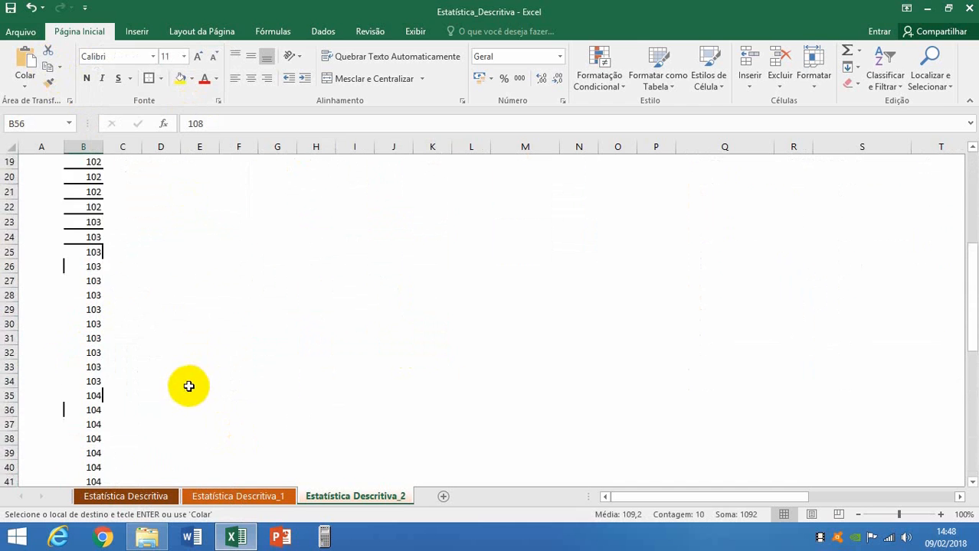
{"action": "scroll", "coordinate": [188, 386], "scroll_direction": "up", "scroll_amount": 6}
{"action": "left_click", "coordinate": [87, 382]}
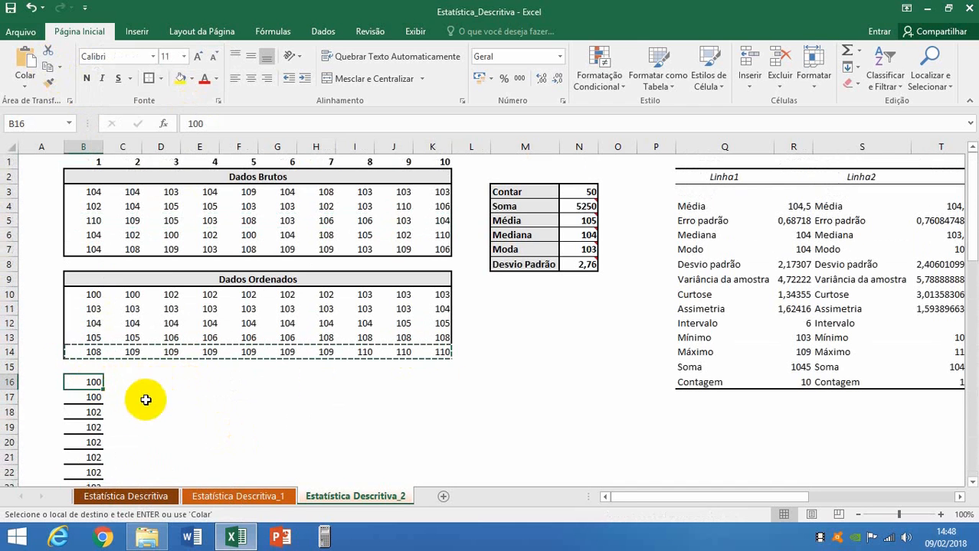
{"action": "left_click_drag", "start_coordinate": [95, 381], "coordinate": [98, 413]}
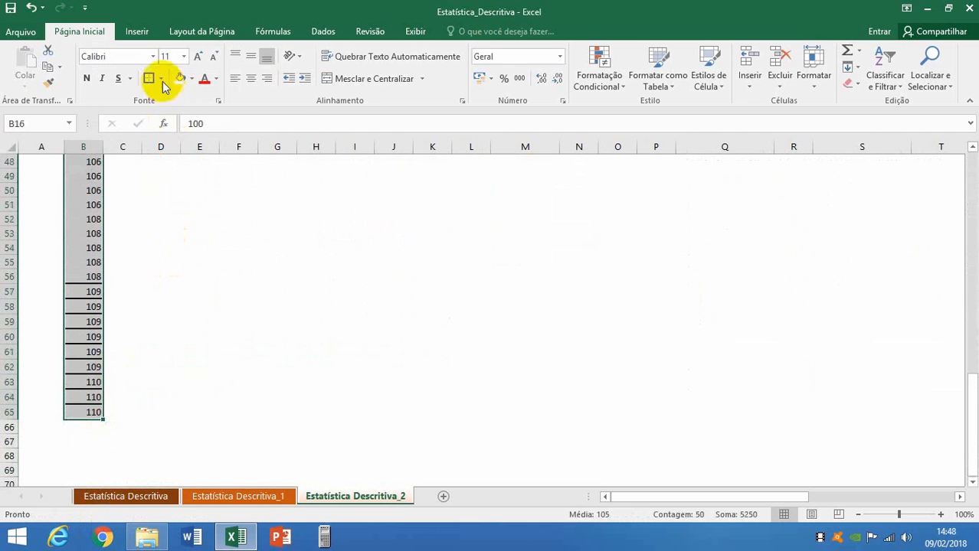
{"action": "left_click", "coordinate": [161, 79]}
{"action": "left_click", "coordinate": [149, 197]}
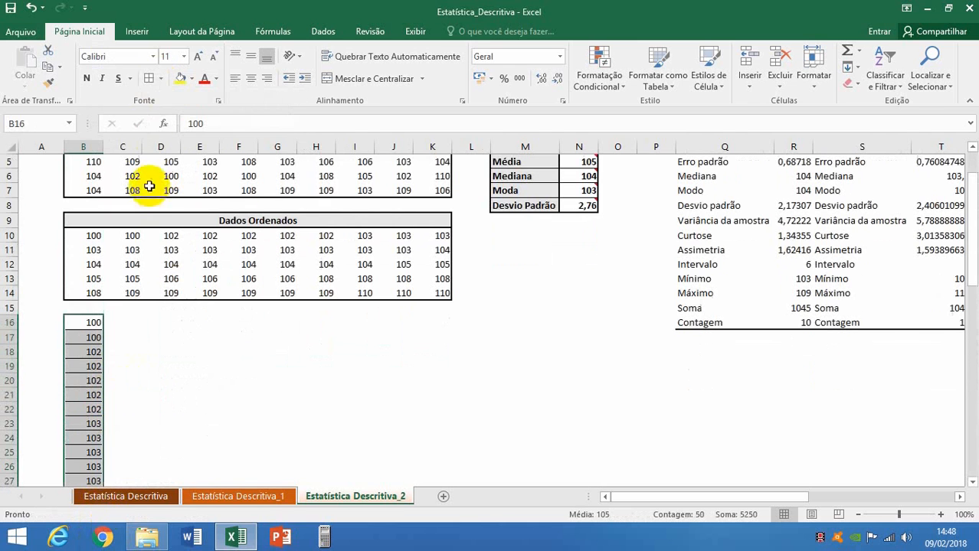
{"action": "left_click", "coordinate": [160, 79]}
{"action": "left_click", "coordinate": [145, 234]}
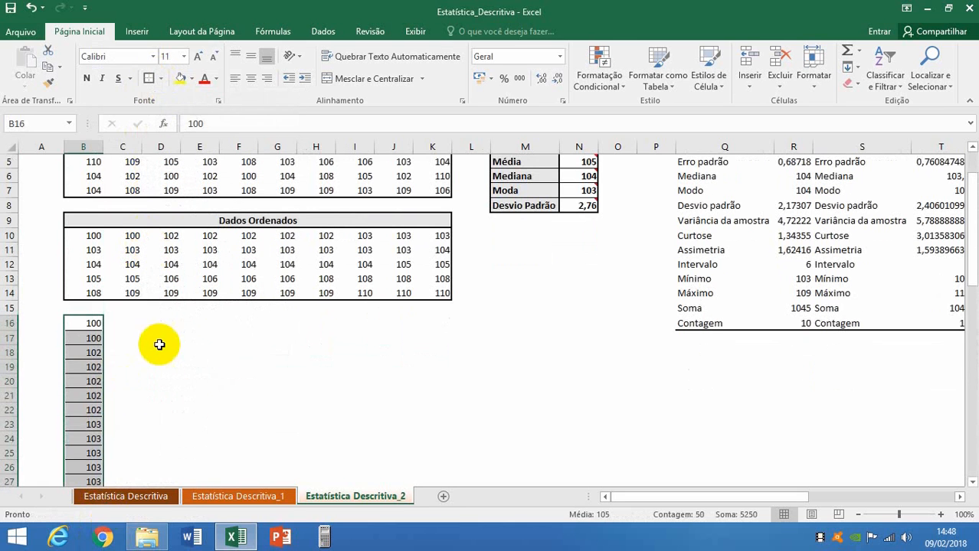
{"action": "left_click", "coordinate": [160, 354]}
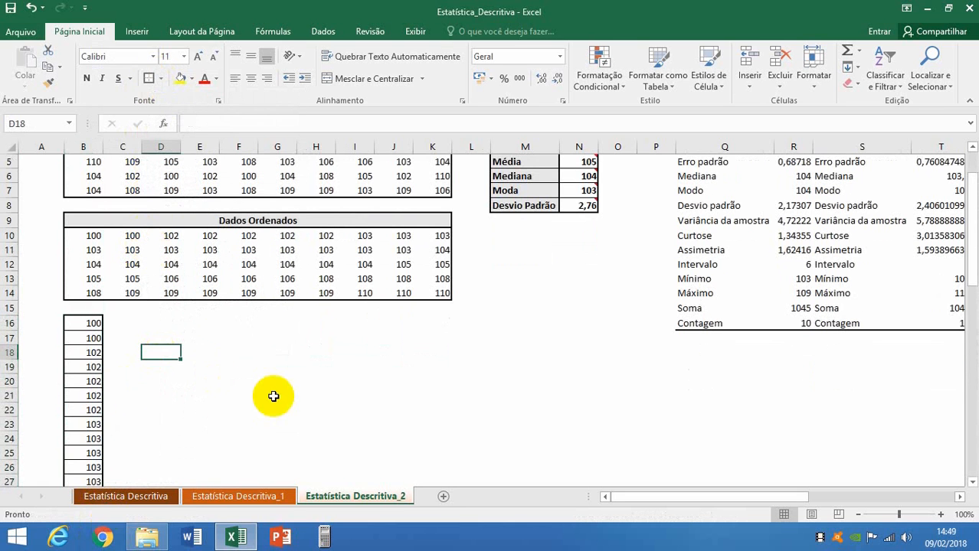
{"action": "scroll", "coordinate": [272, 395], "scroll_direction": "up", "scroll_amount": 2}
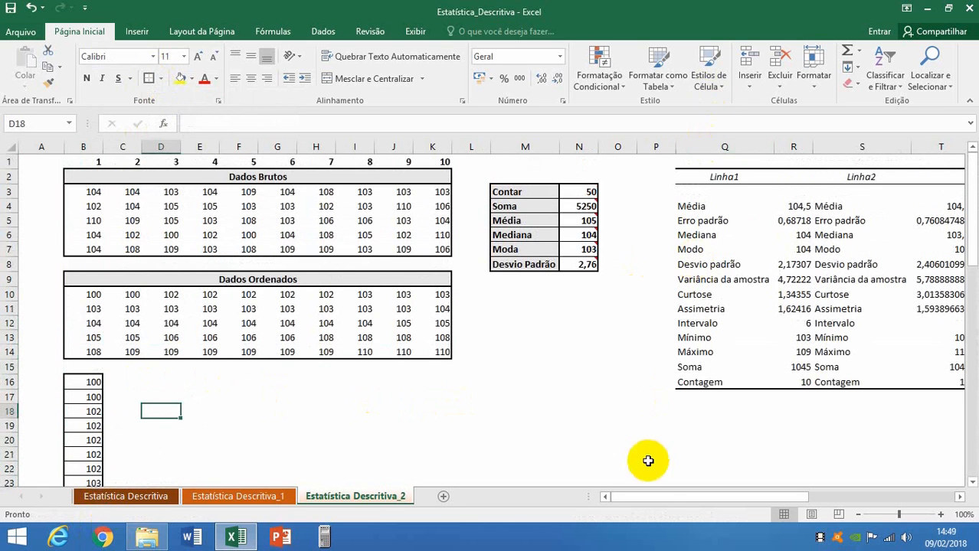
Delete columns P through AC, which hold the separate statistics tables Linha1 to Linha5.
{"action": "left_click_drag", "start_coordinate": [663, 499], "coordinate": [768, 496]}
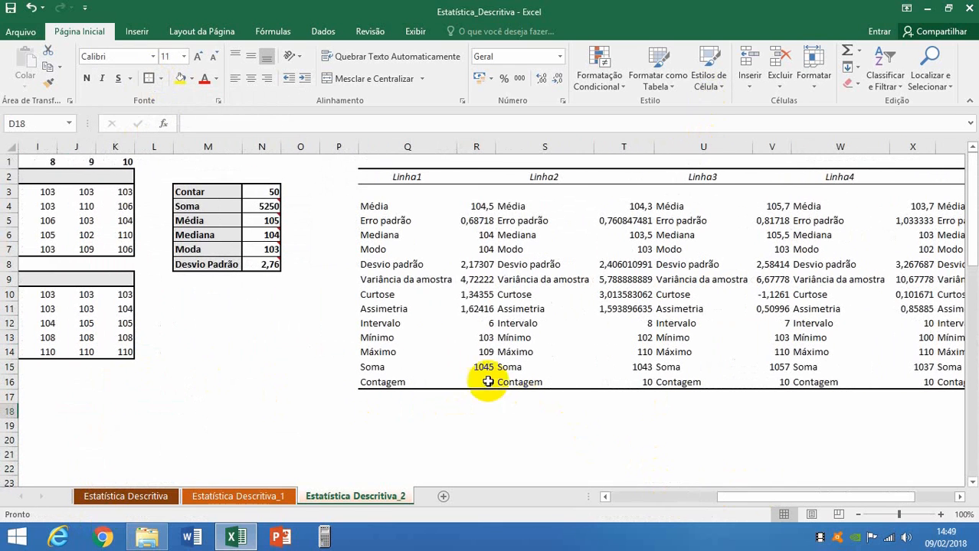
{"action": "left_click", "coordinate": [467, 268]}
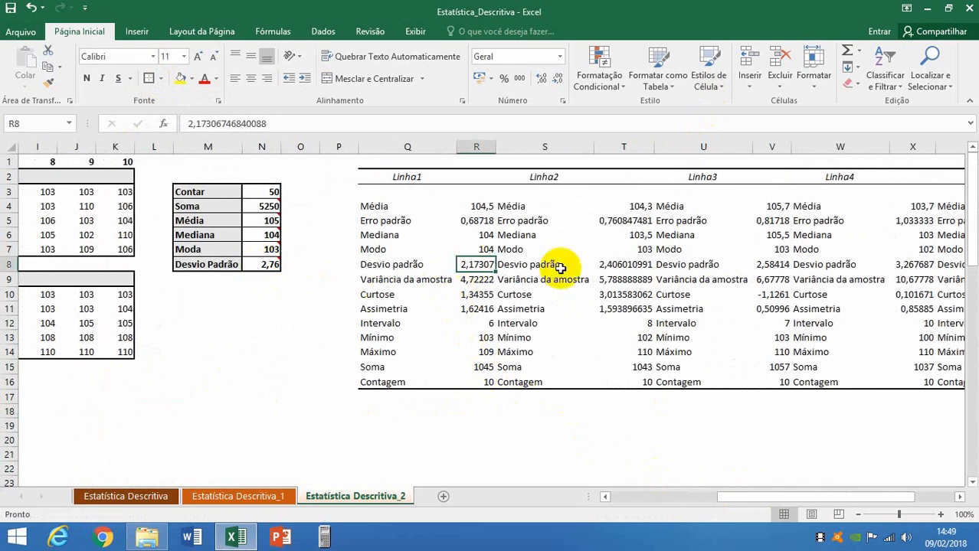
{"action": "left_click", "coordinate": [624, 265]}
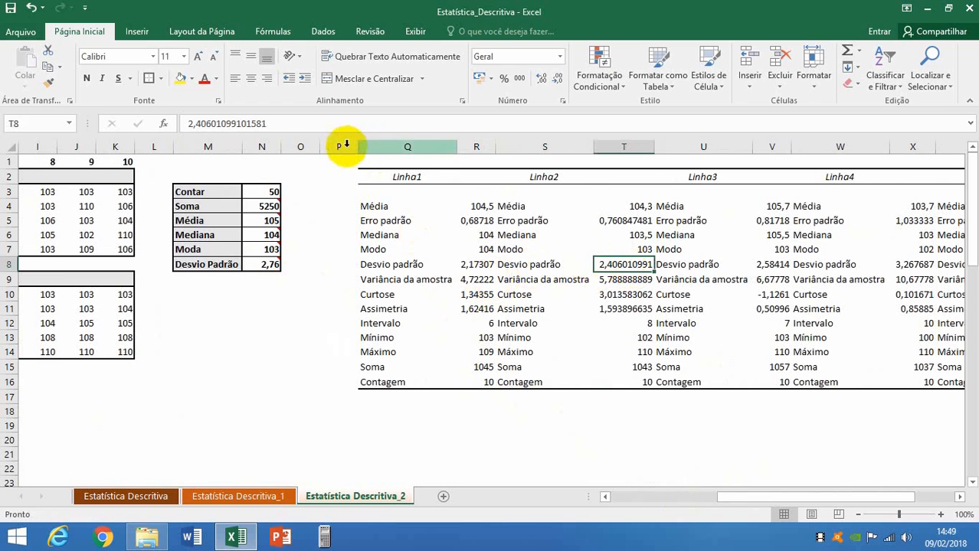
{"action": "left_click_drag", "start_coordinate": [342, 145], "coordinate": [870, 148]}
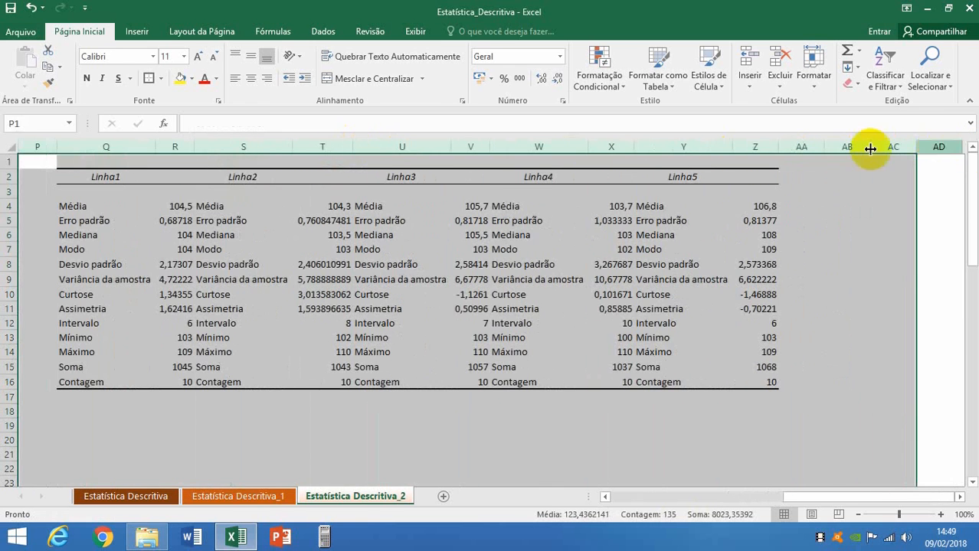
{"action": "right_click", "coordinate": [863, 147]}
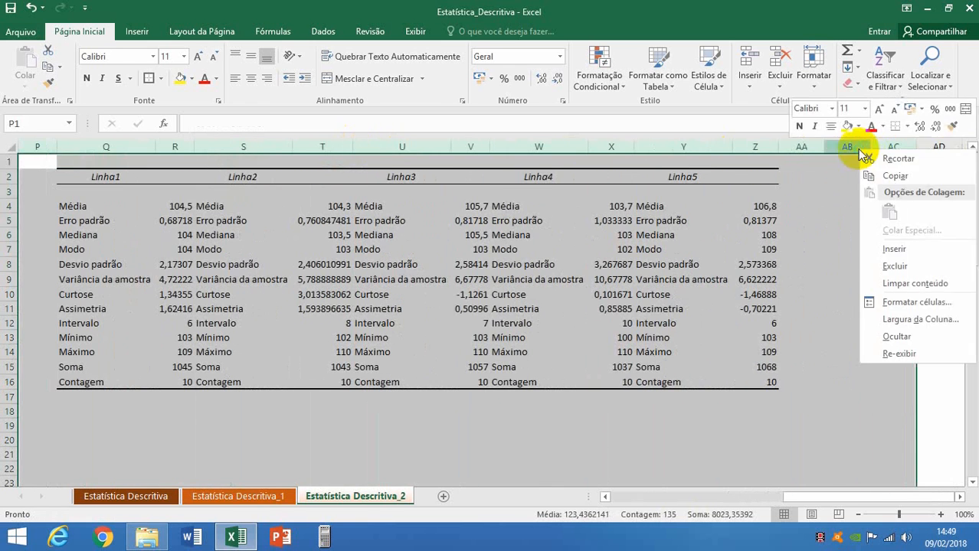
{"action": "left_click", "coordinate": [895, 266]}
{"action": "left_click", "coordinate": [451, 350]}
{"action": "left_click_drag", "start_coordinate": [807, 498], "coordinate": [628, 503]}
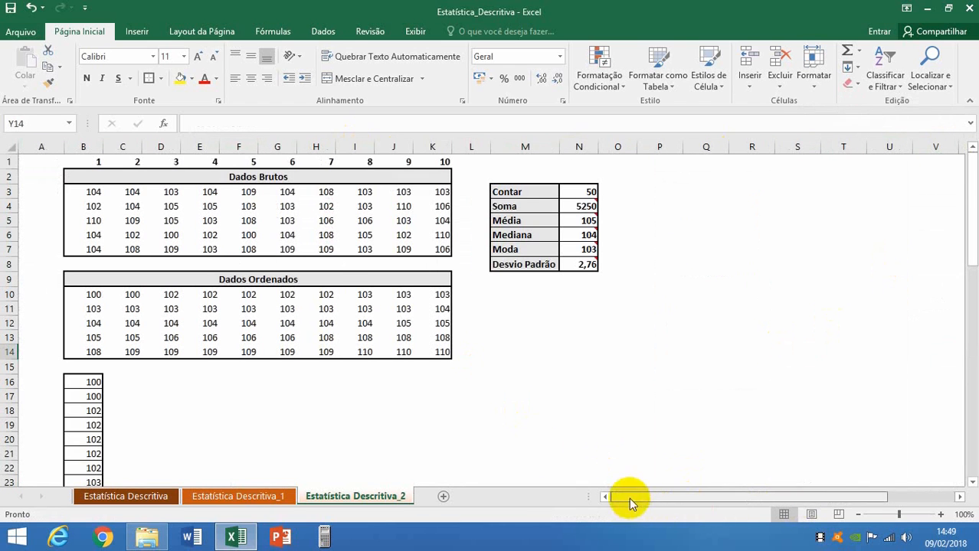
Run Estatística descritiva on B16:B65 grouped by Colunas, with Resumo estatístico output at Q2.
{"action": "left_click", "coordinate": [323, 31]}
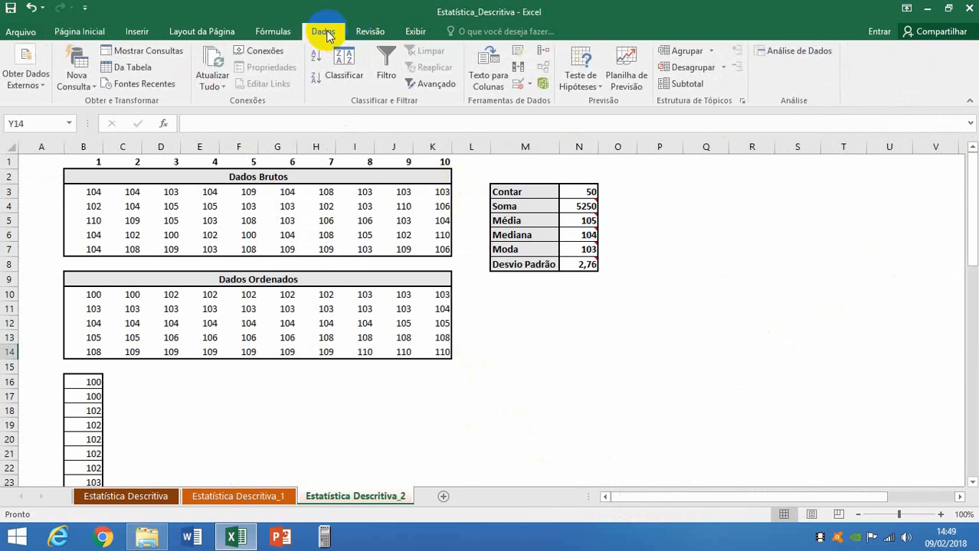
{"action": "left_click", "coordinate": [779, 50]}
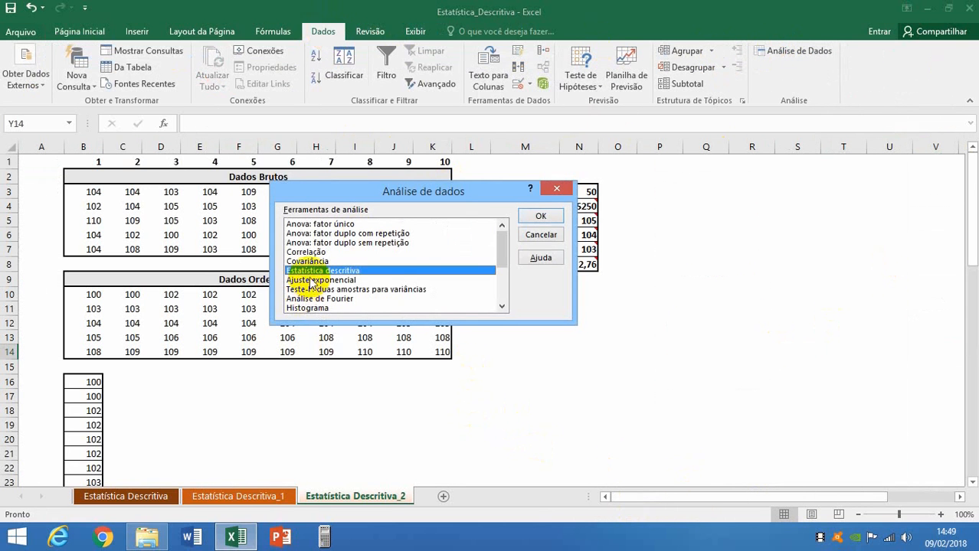
{"action": "left_click", "coordinate": [540, 216]}
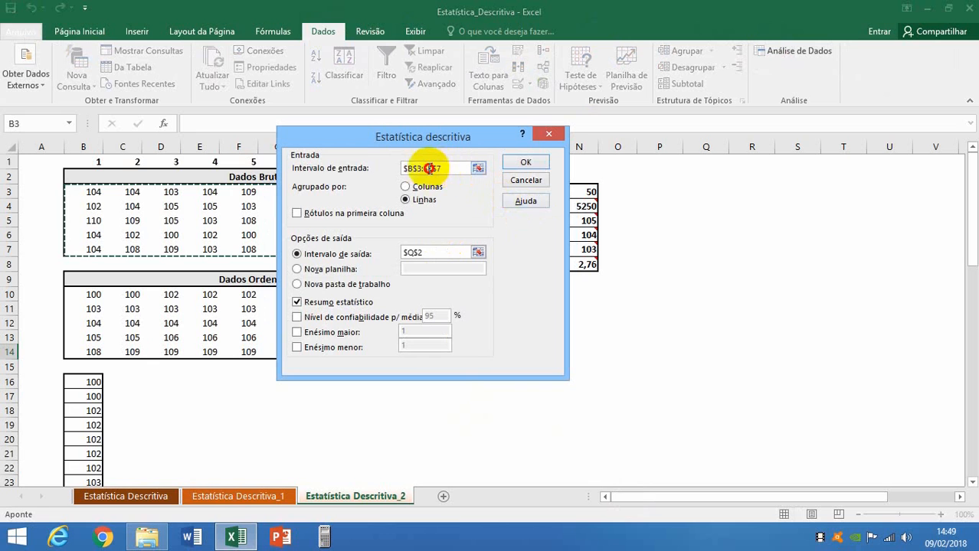
{"action": "double_click", "coordinate": [428, 169]}
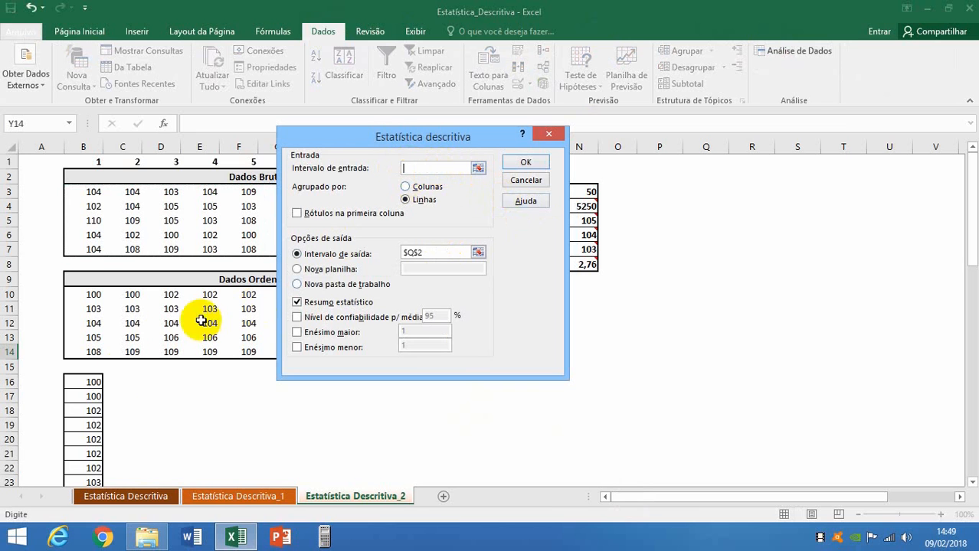
{"action": "left_click_drag", "start_coordinate": [93, 382], "coordinate": [102, 463]}
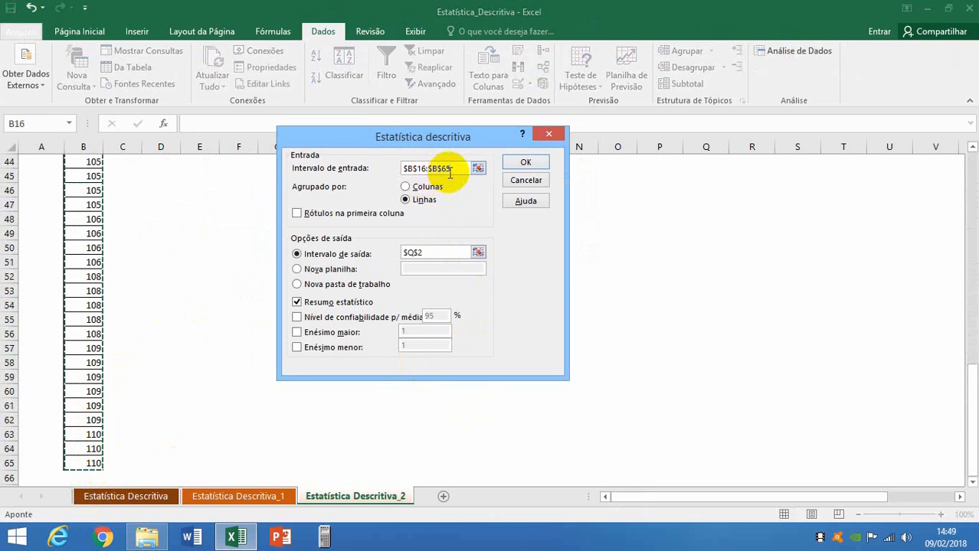
{"action": "left_click", "coordinate": [406, 188]}
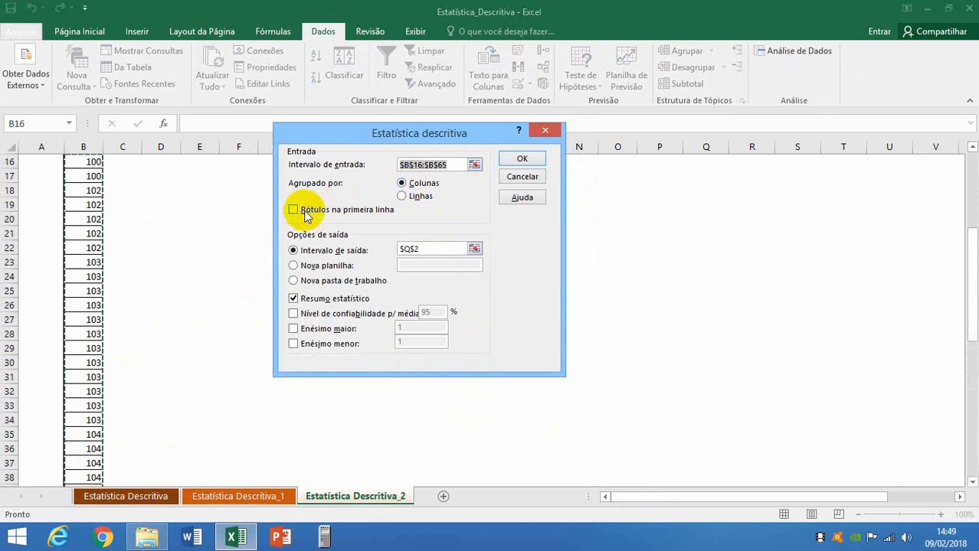
{"action": "left_click", "coordinate": [422, 250]}
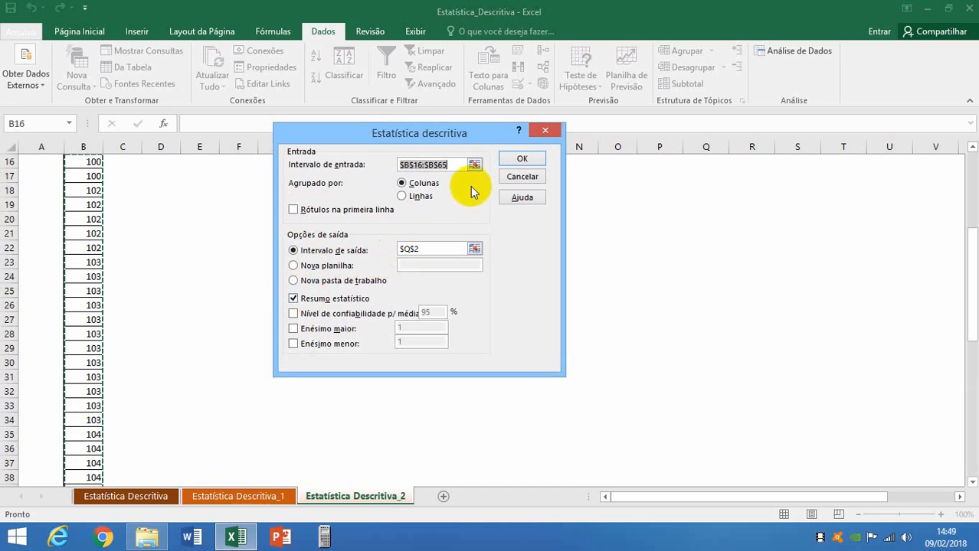
{"action": "left_click", "coordinate": [520, 158]}
Auto-fit column Q to the statistic labels of the new Coluna1 summary.
{"action": "scroll", "coordinate": [605, 367], "scroll_direction": "up", "scroll_amount": 1}
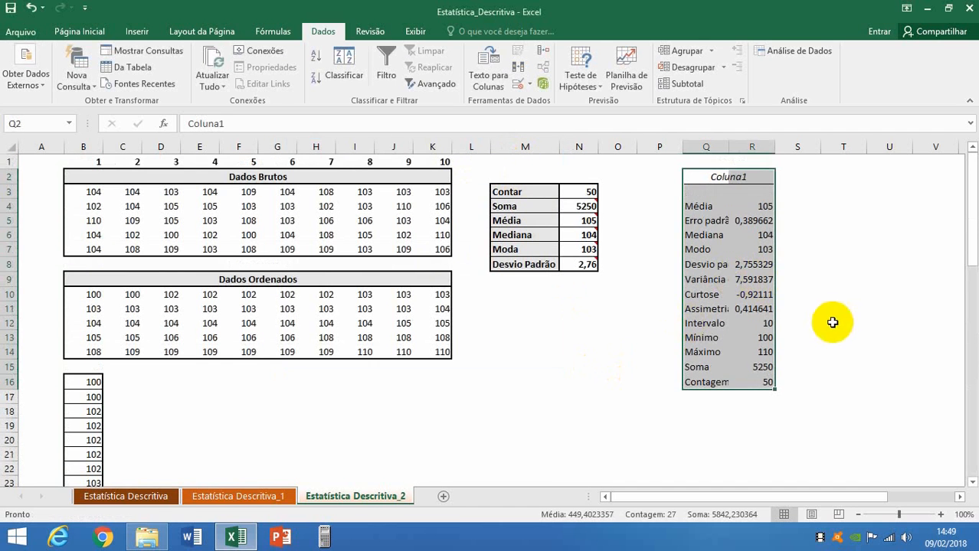
{"action": "left_click", "coordinate": [527, 354]}
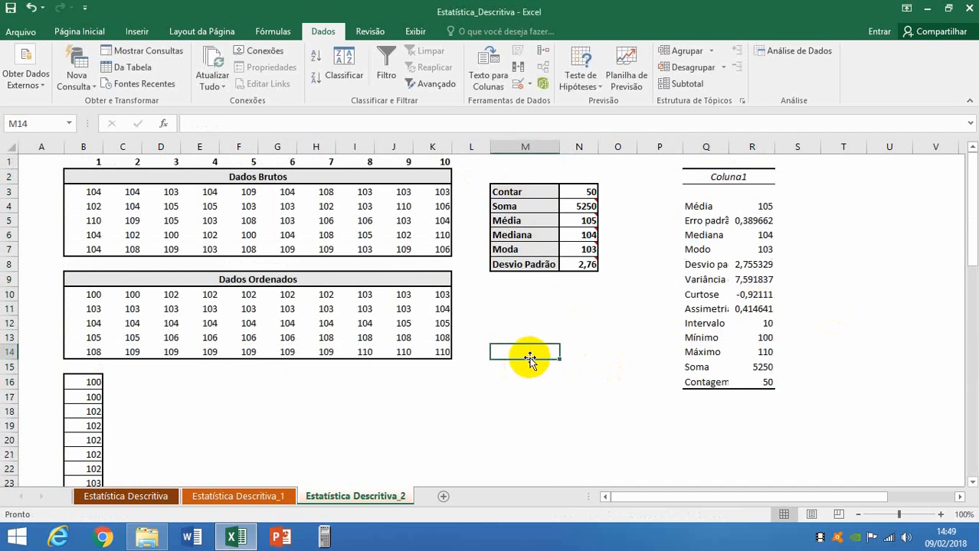
{"action": "double_click", "coordinate": [727, 148]}
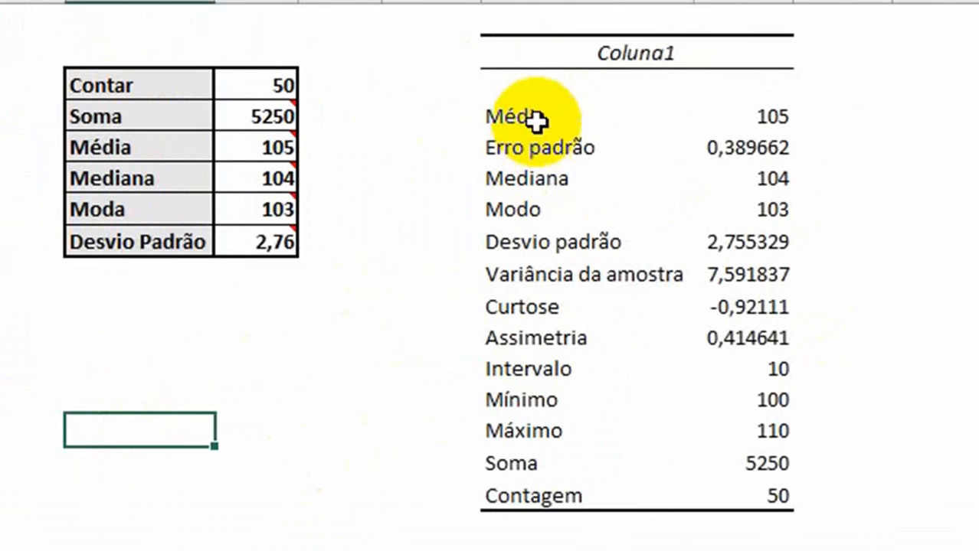
Compare the mean, standard error, mode and standard deviation in the Coluna1 summary with the formula results table.
{"action": "left_click", "coordinate": [758, 212]}
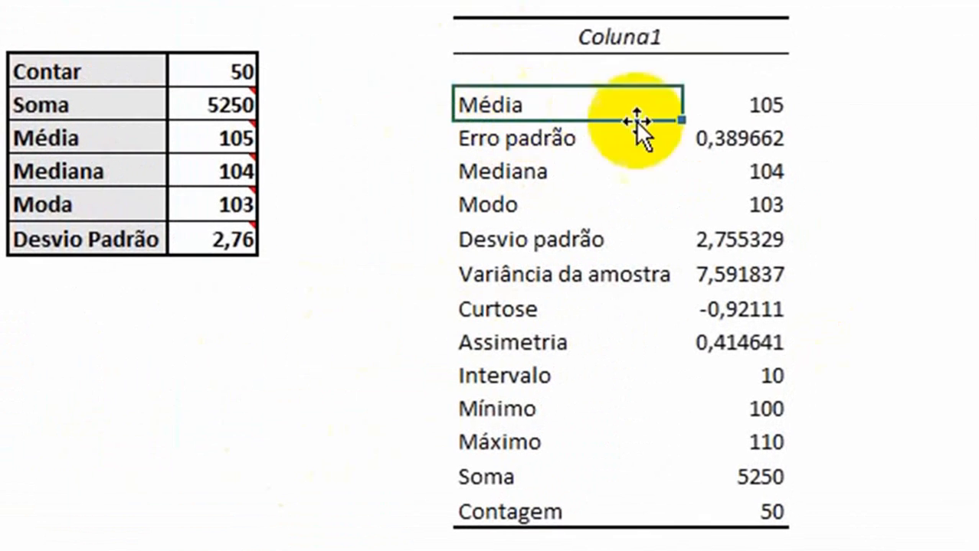
{"action": "left_click", "coordinate": [764, 101]}
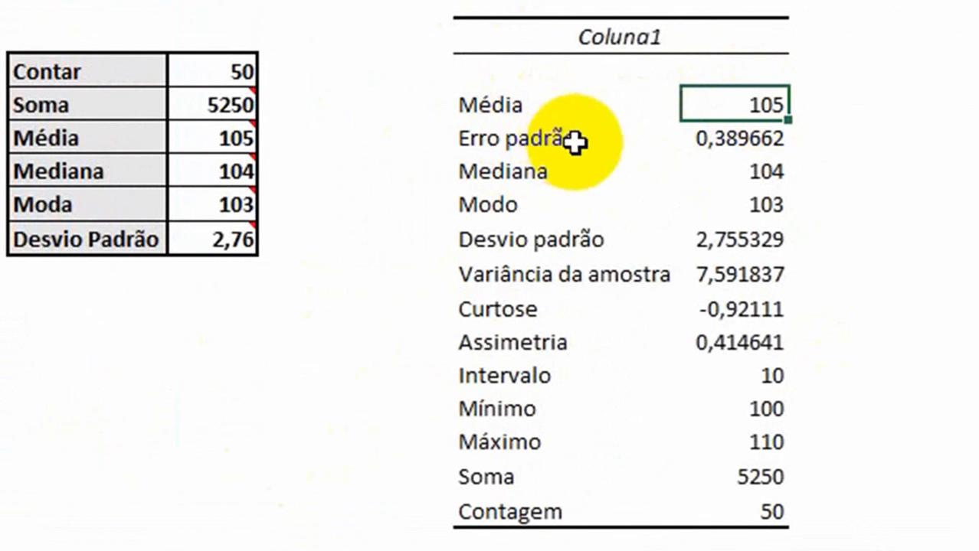
{"action": "left_click", "coordinate": [574, 141]}
{"action": "left_click", "coordinate": [775, 140]}
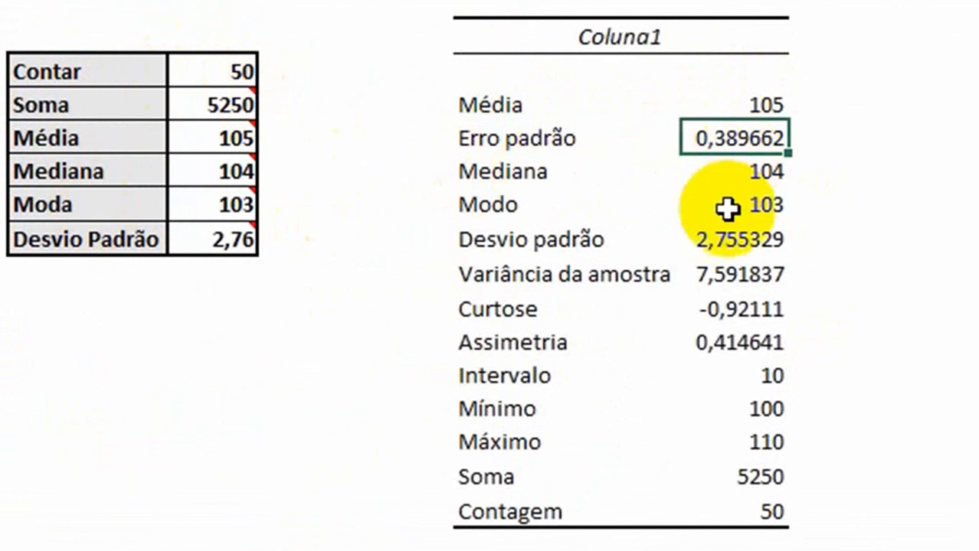
{"action": "left_click", "coordinate": [521, 207]}
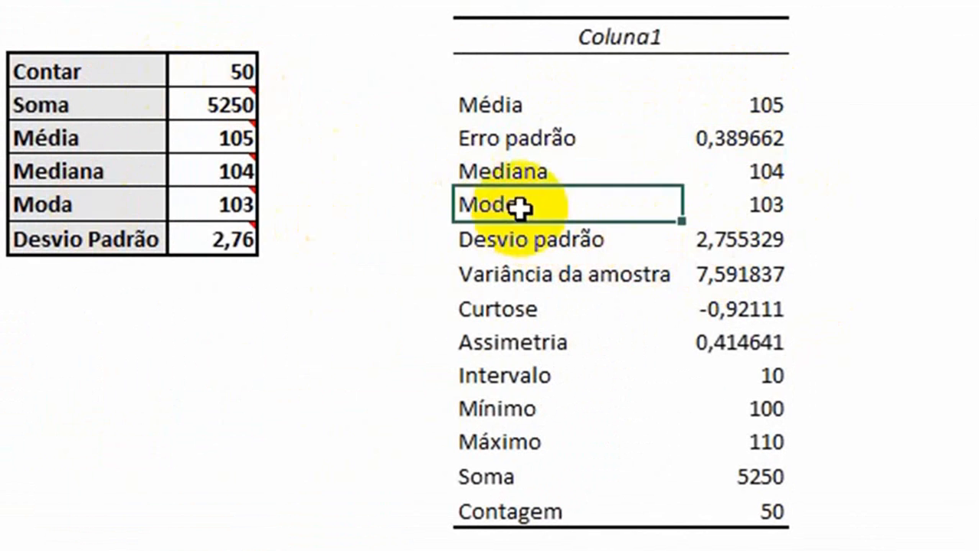
{"action": "left_click", "coordinate": [778, 206]}
{"action": "left_click", "coordinate": [228, 206]}
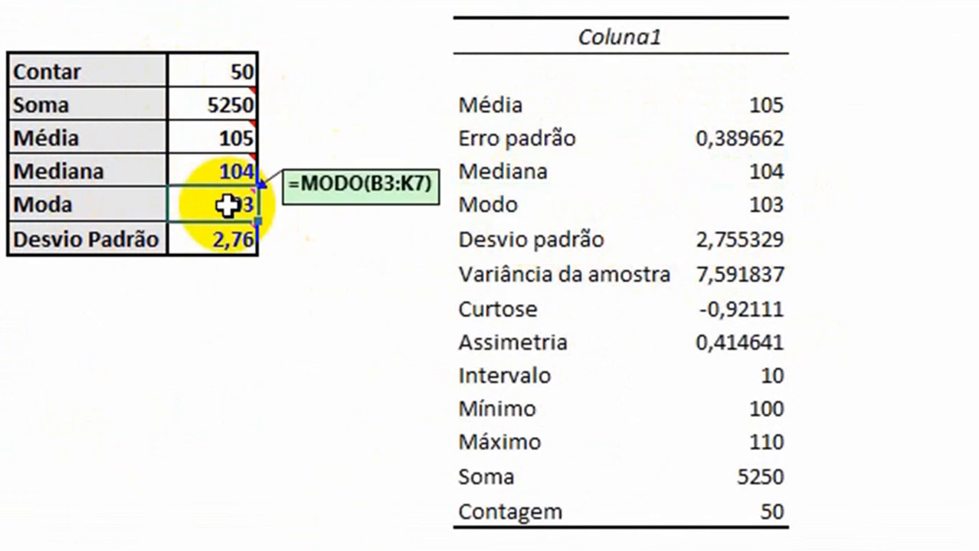
{"action": "left_click", "coordinate": [694, 244]}
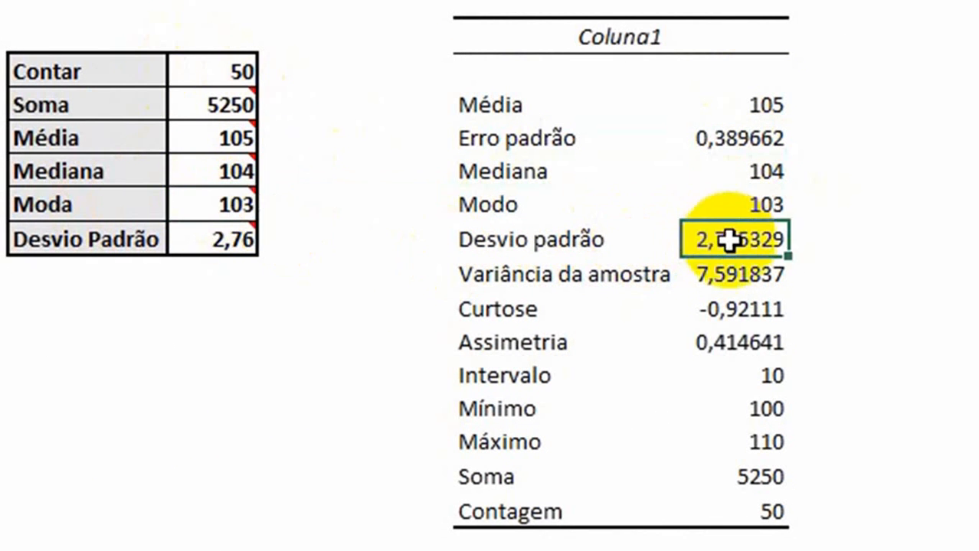
Format all Coluna1 summary values with two decimal places and check the Desvio padrão, Soma and Contagem entries.
{"action": "left_click_drag", "start_coordinate": [743, 103], "coordinate": [762, 512]}
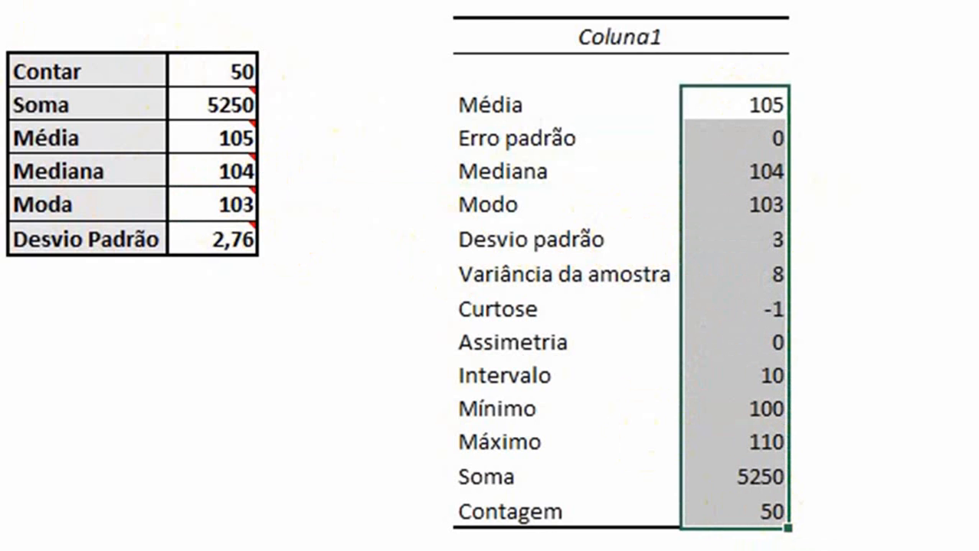
{"action": "left_click", "coordinate": [767, 242]}
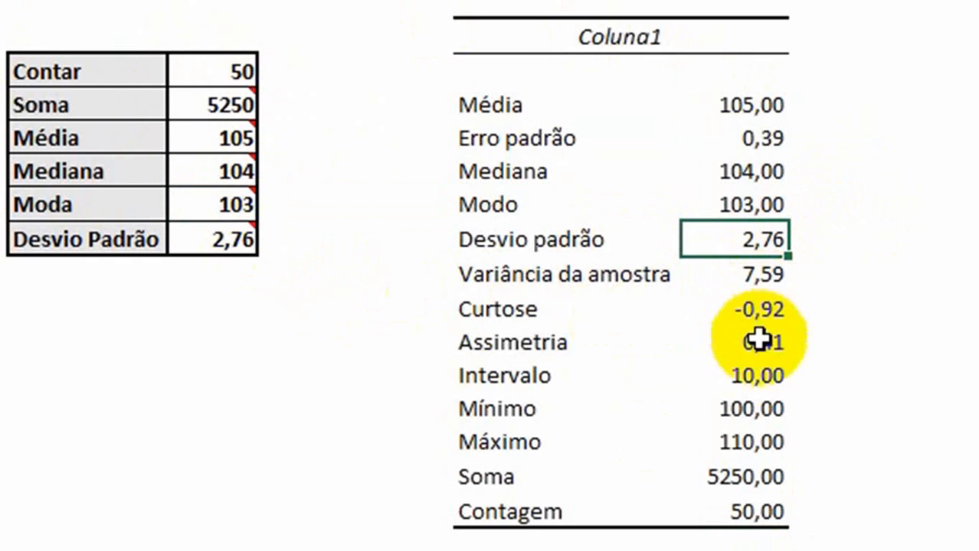
{"action": "left_click", "coordinate": [764, 479]}
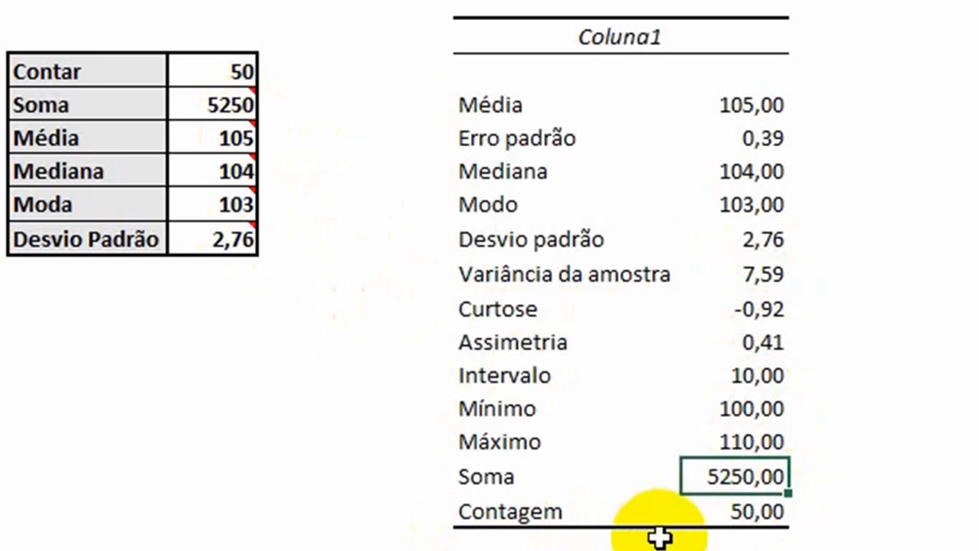
{"action": "left_click", "coordinate": [758, 511]}
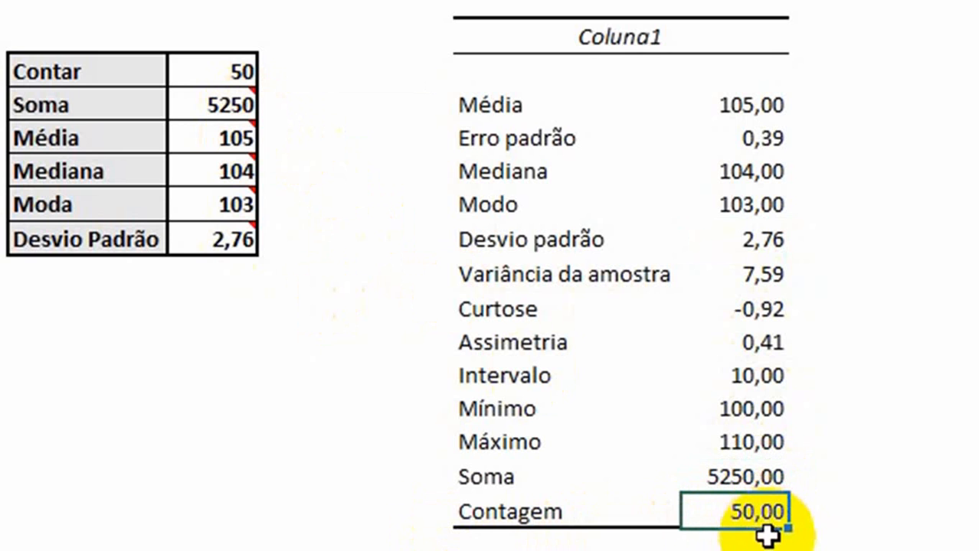